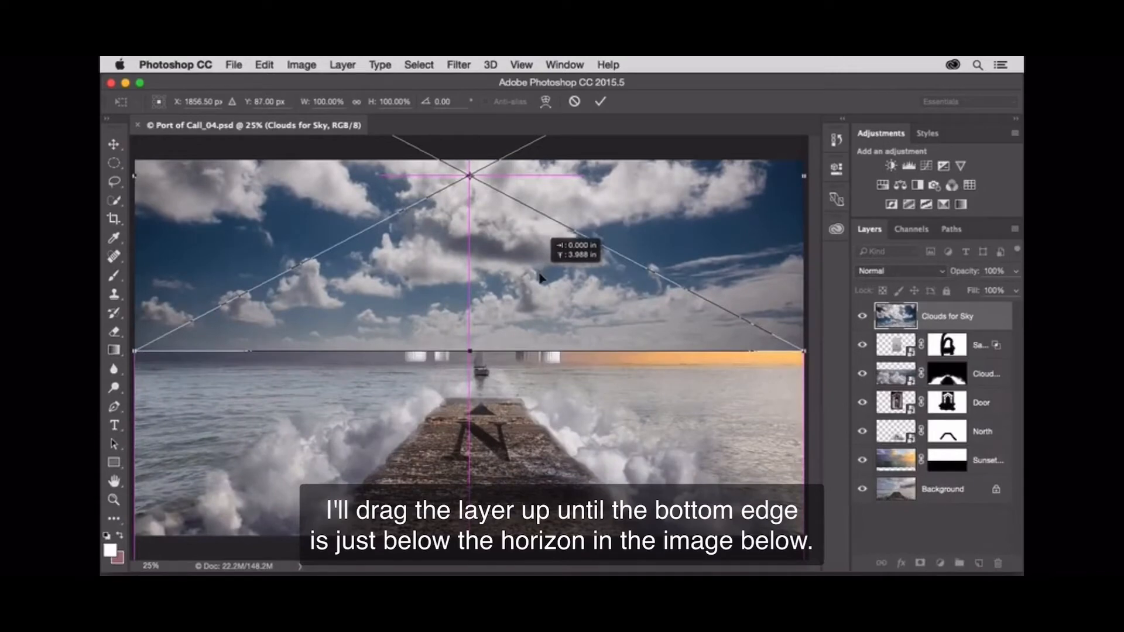
# Step: Move the Clouds for Sky layer so its lower edge sits just below the horizon, at Y 212 px
pyautogui.moveTo(540, 278); pyautogui.dragTo(542, 297)
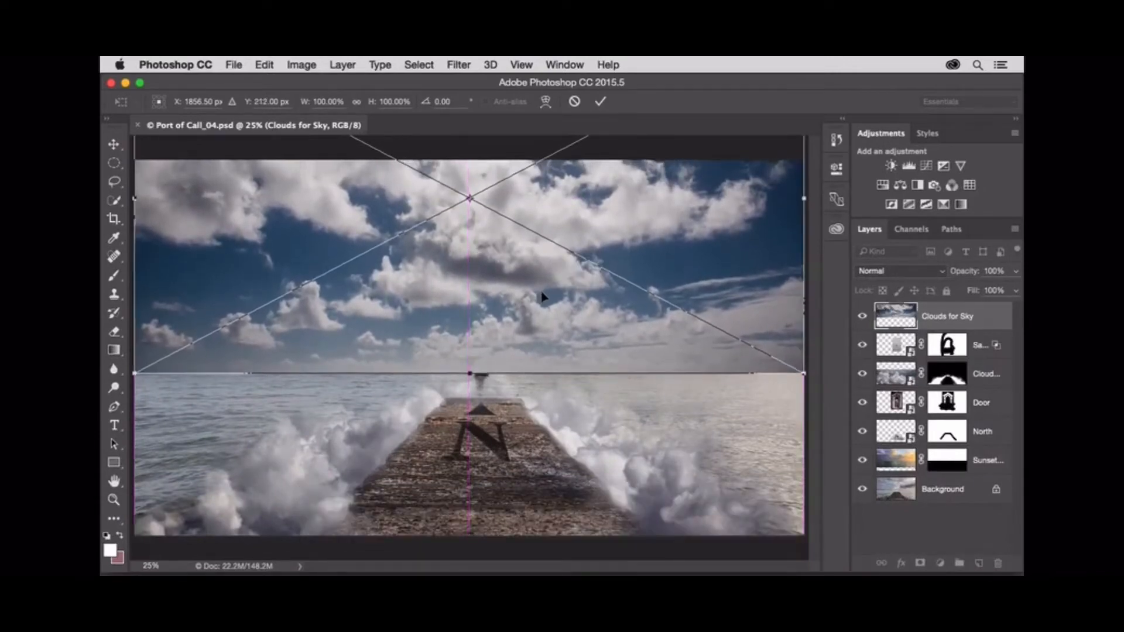
pyautogui.press('Return')
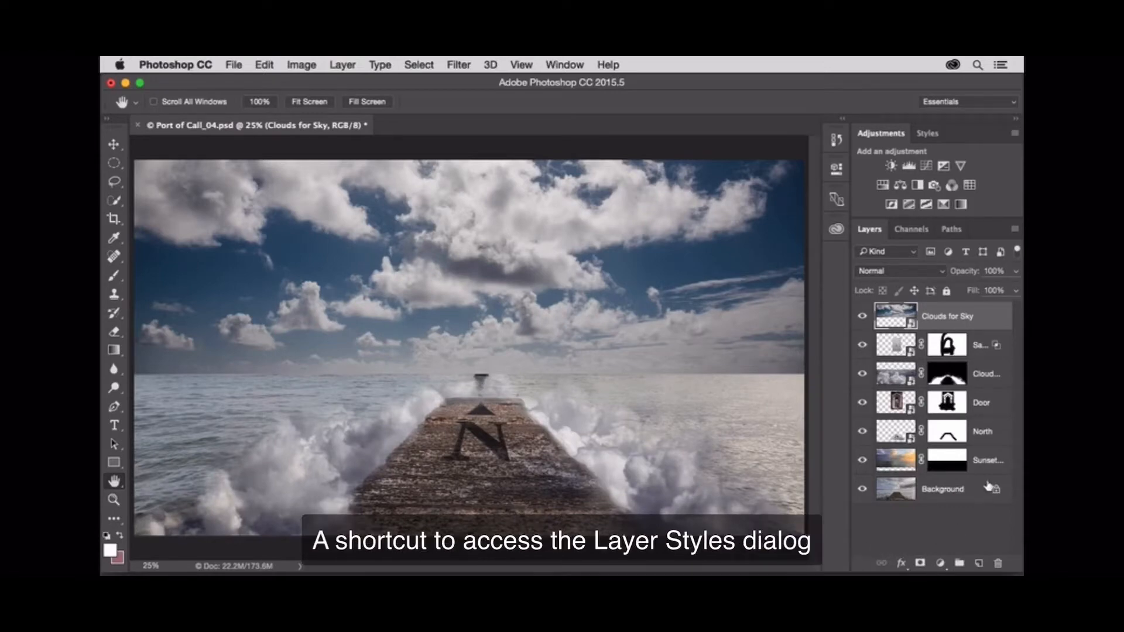
# Step: Blend the Clouds for Sky layer by splitting its Blend If shadow slider for This Layer to 113 / 185
pyautogui.doubleClick(993, 322)
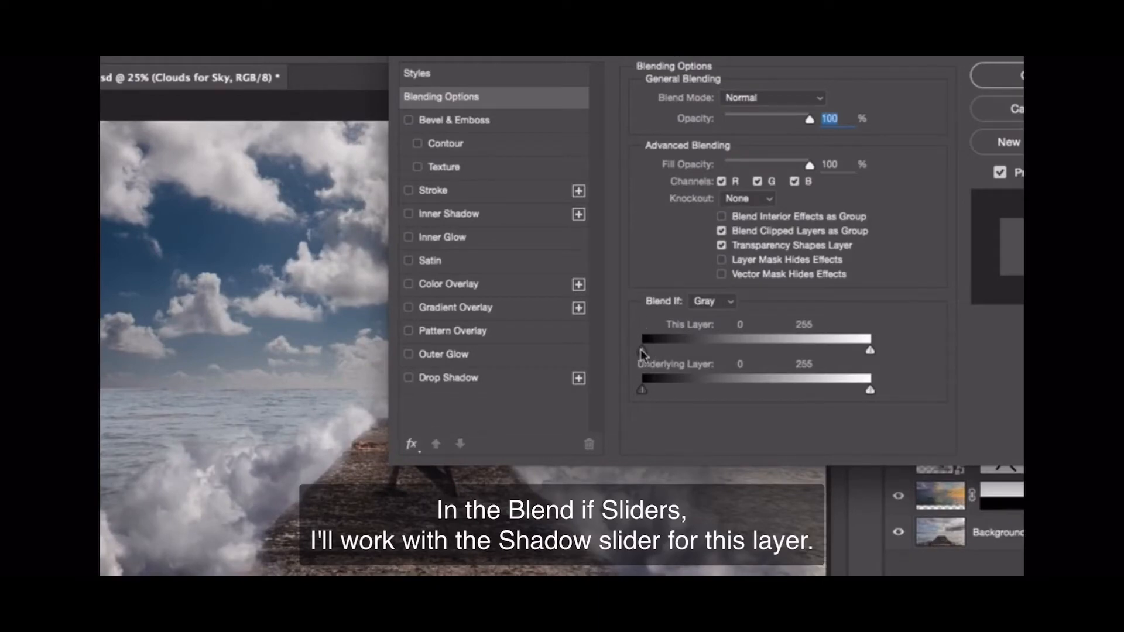
pyautogui.moveTo(640, 350); pyautogui.dragTo(744, 354)
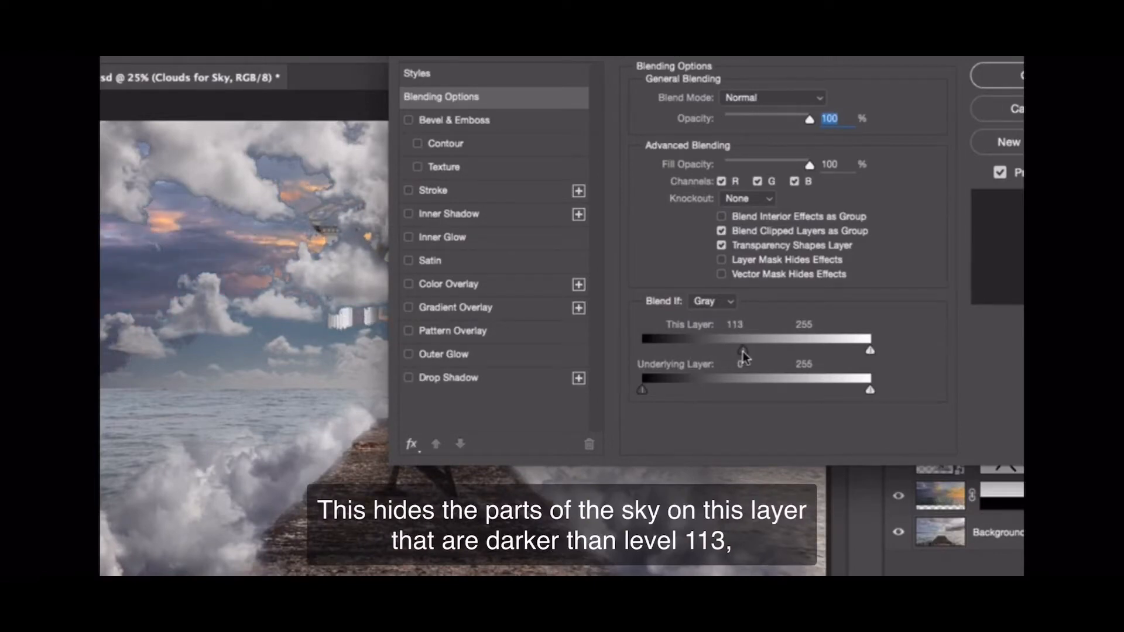
pyautogui.press('alt')
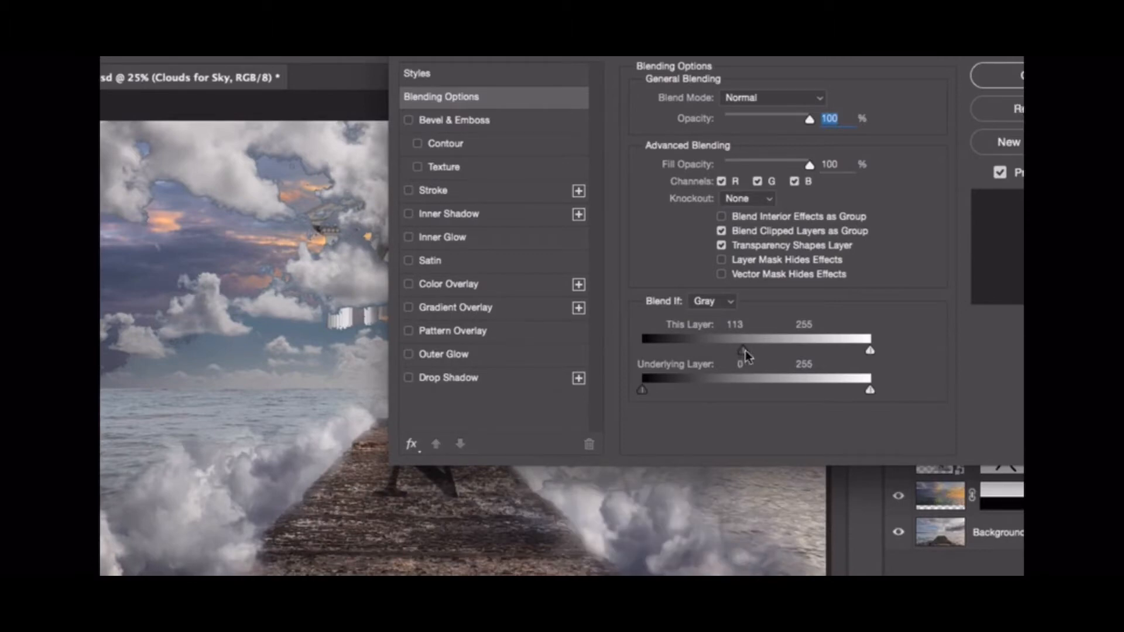
pyautogui.moveTo(745, 353); pyautogui.dragTo(797, 352)
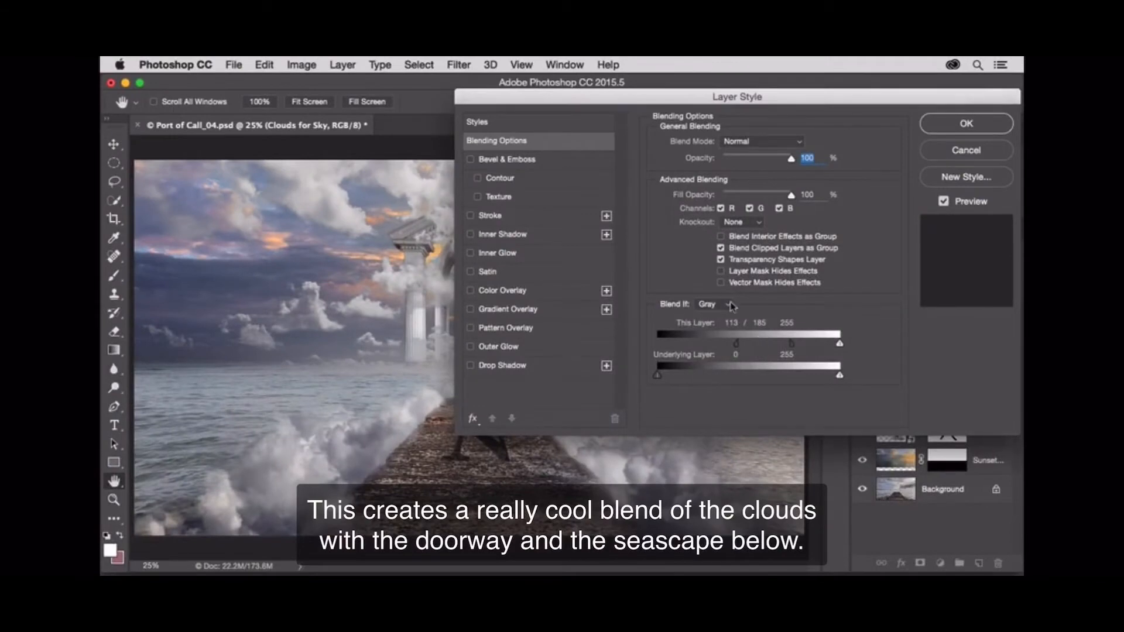
pyautogui.moveTo(592, 100); pyautogui.dragTo(545, 133)
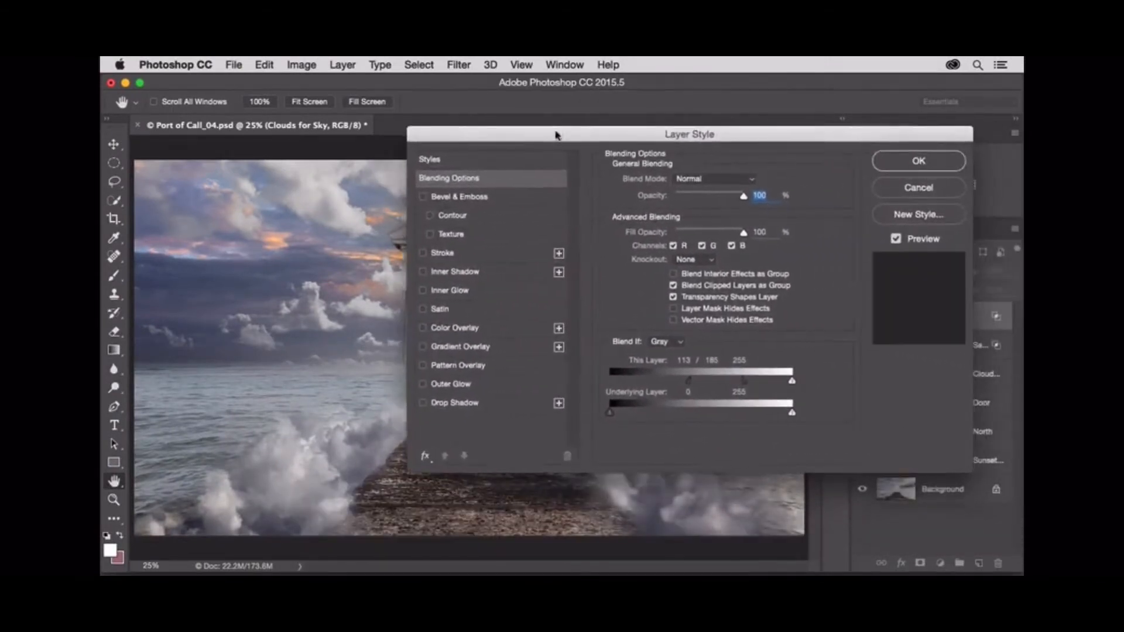
pyautogui.click(919, 157)
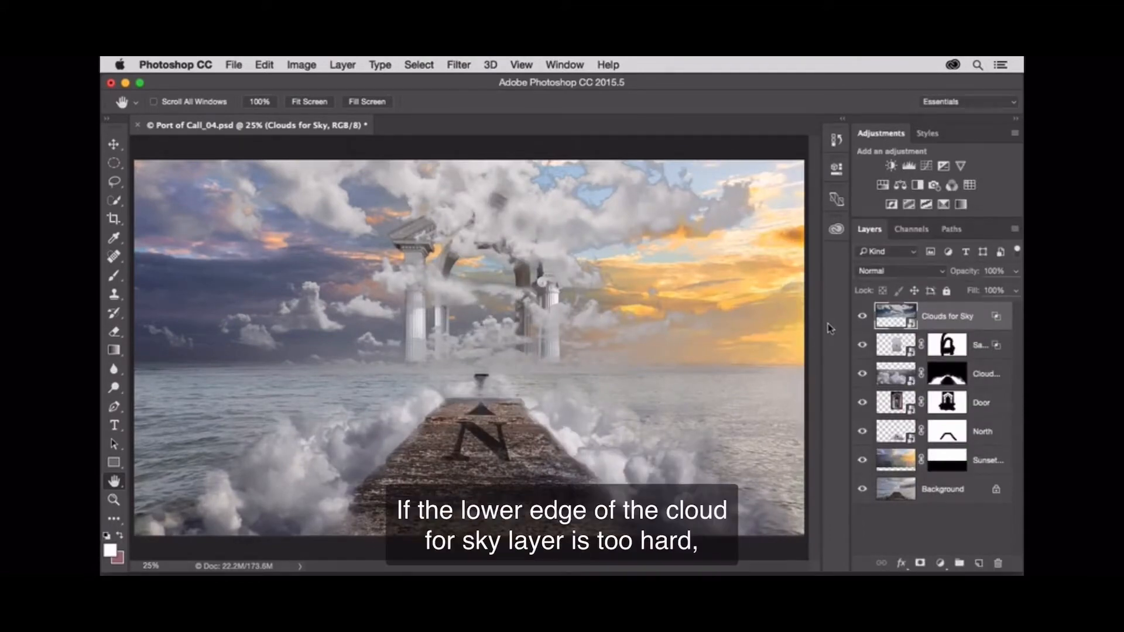
# Step: Add a layer mask to Clouds for Sky and paint black along the layer's lower edge to soften it
pyautogui.click(919, 562)
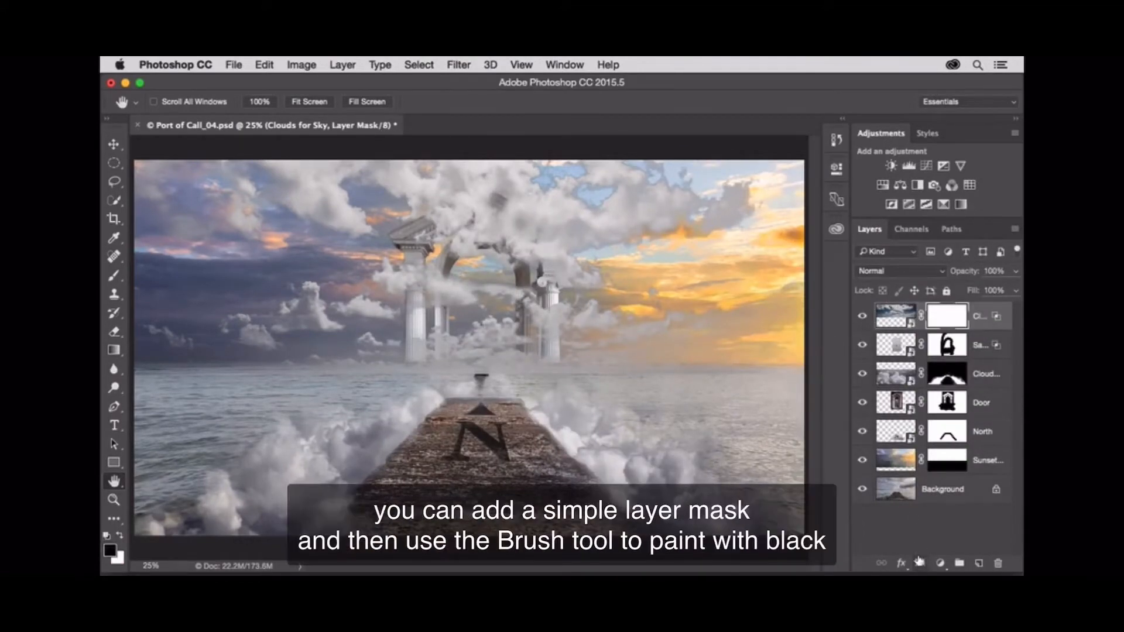
pyautogui.press('b')
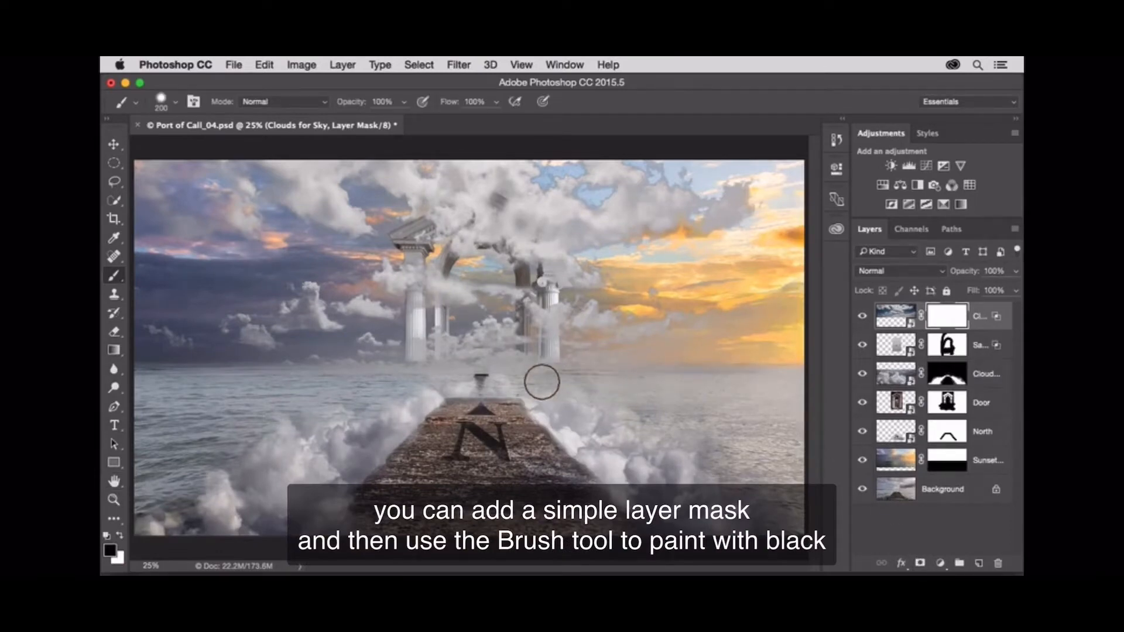
pyautogui.moveTo(155, 384); pyautogui.dragTo(742, 389)
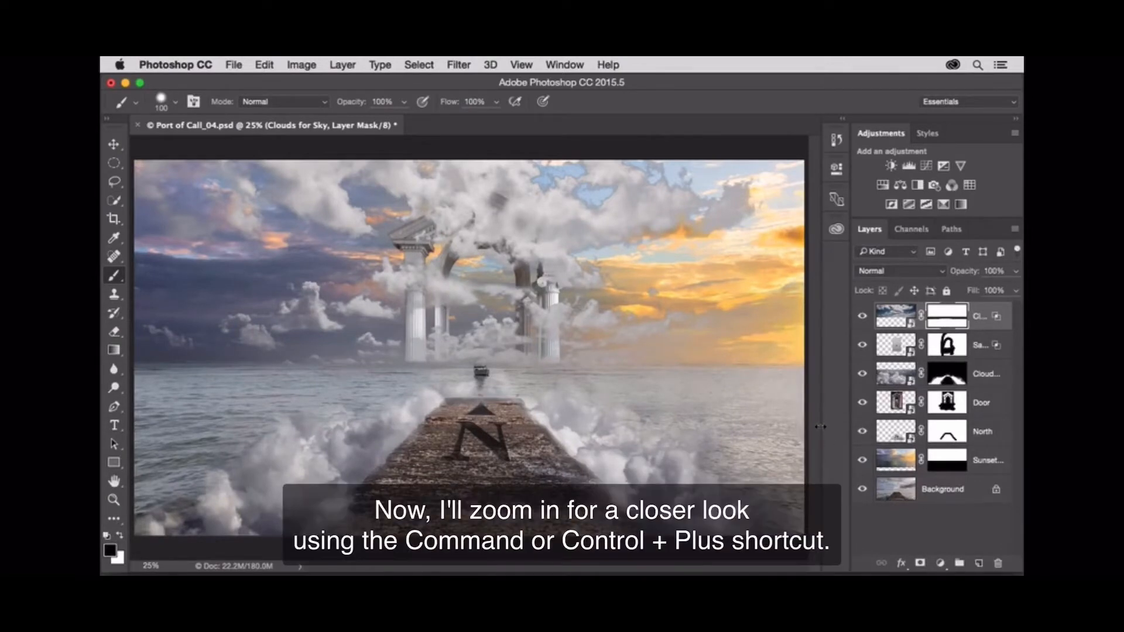
# Step: Move the Sailboat layer above the Clouds for Sky layer in the layer stack
pyautogui.press('super+plus')
pyautogui.press('super+plus')
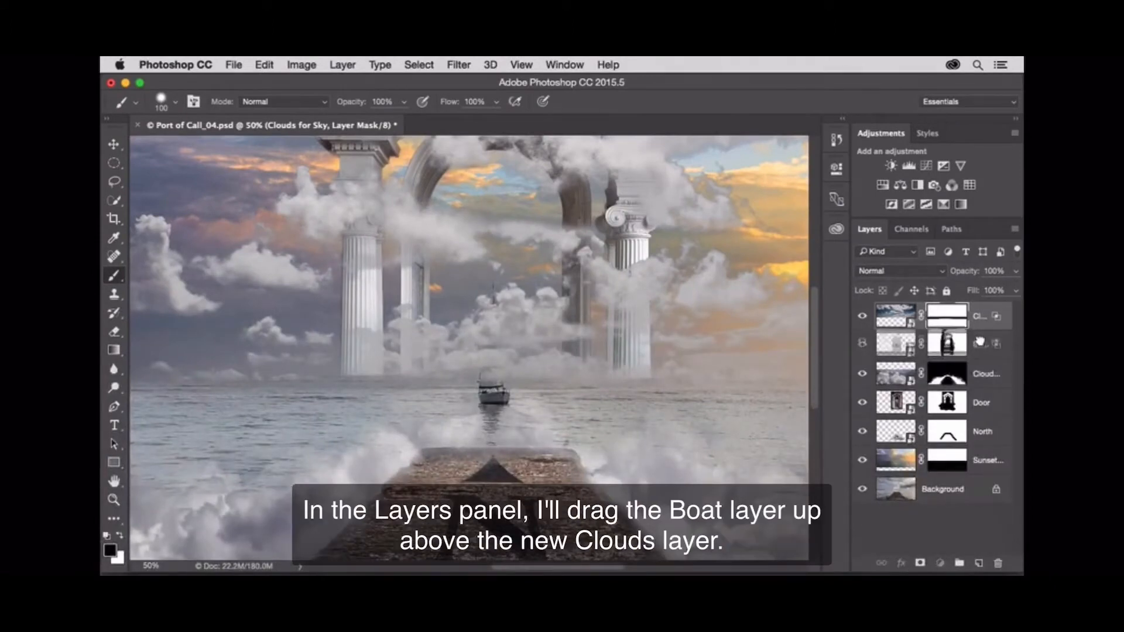
pyautogui.moveTo(980, 349); pyautogui.dragTo(980, 313)
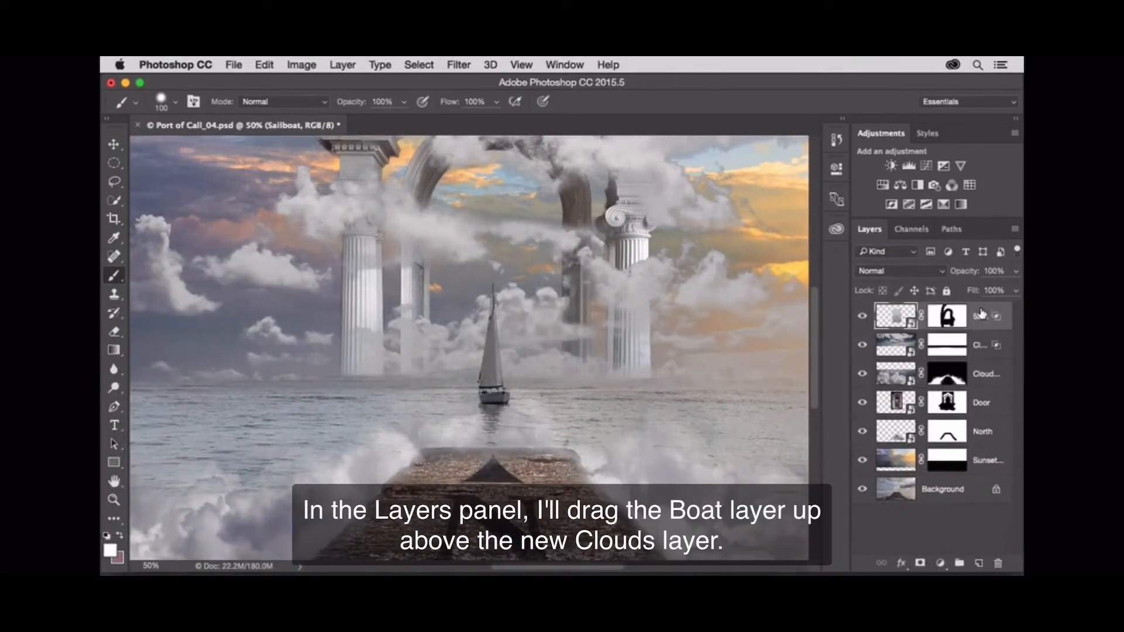
# Step: Paint black on the Clouds for Sky mask over the lower columns of the doorway to hide the clouds there
pyautogui.click(956, 344)
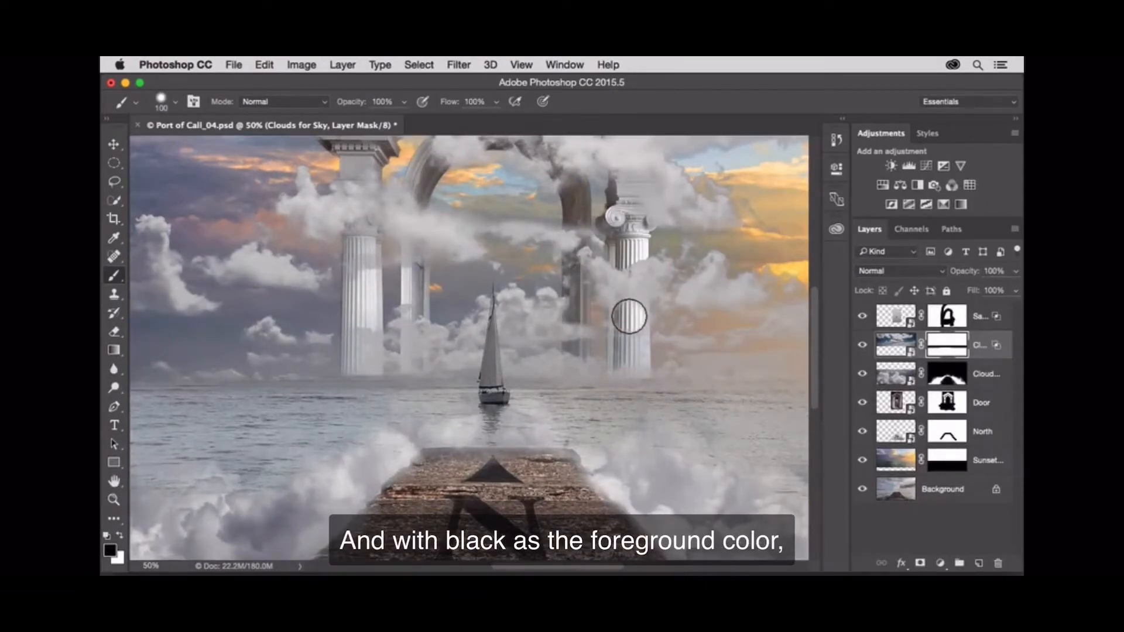
pyautogui.moveTo(630, 316)
pyautogui.mouseDown()
pyautogui.moveTo(627, 350)
pyautogui.moveTo(632, 274)
pyautogui.moveTo(633, 373)
pyautogui.moveTo(616, 379)
pyautogui.moveTo(597, 354)
pyautogui.moveTo(576, 293)
pyautogui.moveTo(575, 315)
pyautogui.moveTo(604, 316)
pyautogui.moveTo(608, 255)
pyautogui.moveTo(599, 282)
pyautogui.moveTo(593, 264)
pyautogui.moveTo(585, 287)
pyautogui.moveTo(576, 386)
pyautogui.moveTo(577, 335)
pyautogui.moveTo(582, 414)
pyautogui.moveTo(569, 373)
pyautogui.mouseUp()
pyautogui.moveTo(368, 343)
pyautogui.mouseDown()
pyautogui.moveTo(362, 249)
pyautogui.moveTo(353, 392)
pyautogui.moveTo(403, 301)
pyautogui.moveTo(411, 366)
pyautogui.moveTo(395, 373)
pyautogui.moveTo(424, 386)
pyautogui.mouseUp()
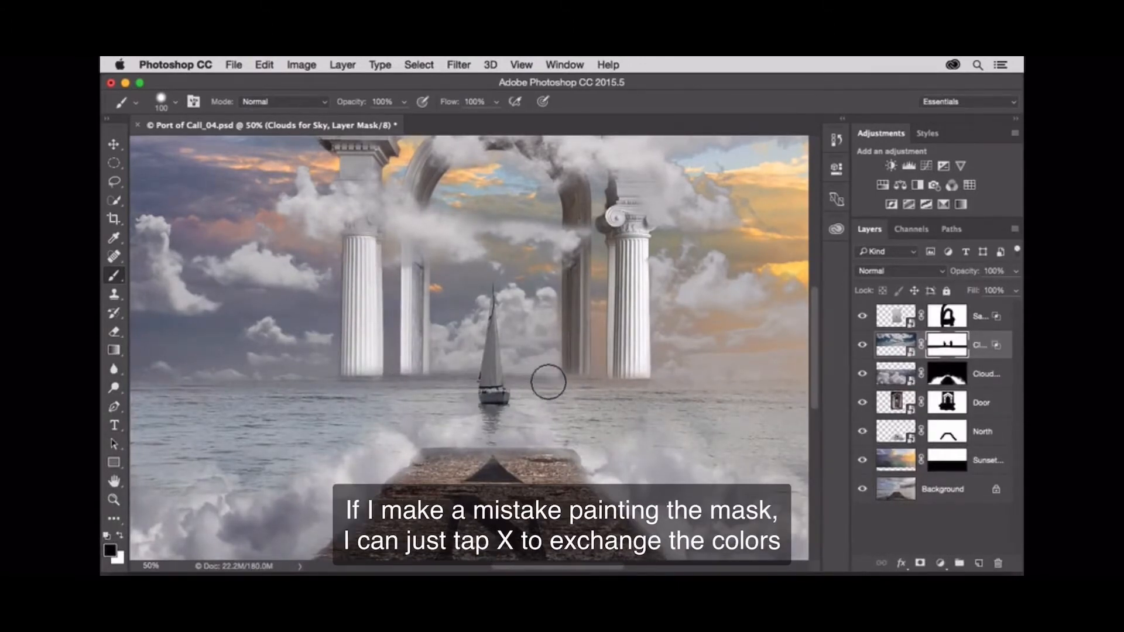
# Step: Mask out some clouds between the sailboat and the right-hand column, and restore them by painting white on the mask
pyautogui.moveTo(548, 382)
pyautogui.mouseDown()
pyautogui.moveTo(553, 295)
pyautogui.moveTo(559, 360)
pyautogui.moveTo(546, 389)
pyautogui.mouseUp()
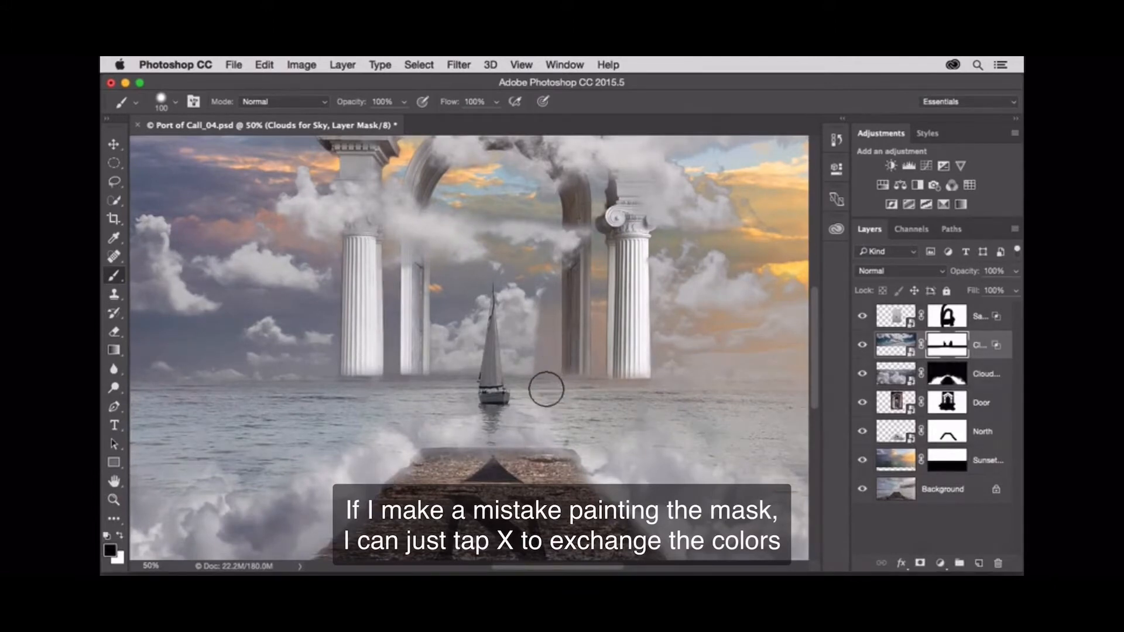
pyautogui.press('x')
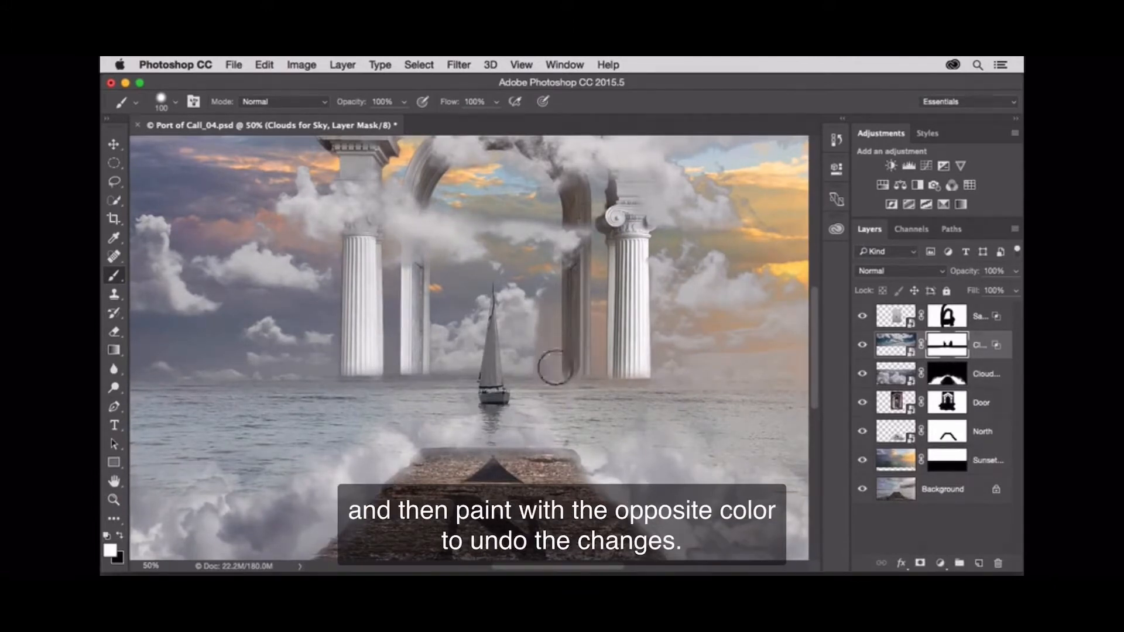
pyautogui.moveTo(555, 368)
pyautogui.mouseDown()
pyautogui.moveTo(537, 314)
pyautogui.moveTo(545, 291)
pyautogui.moveTo(544, 327)
pyautogui.mouseUp()
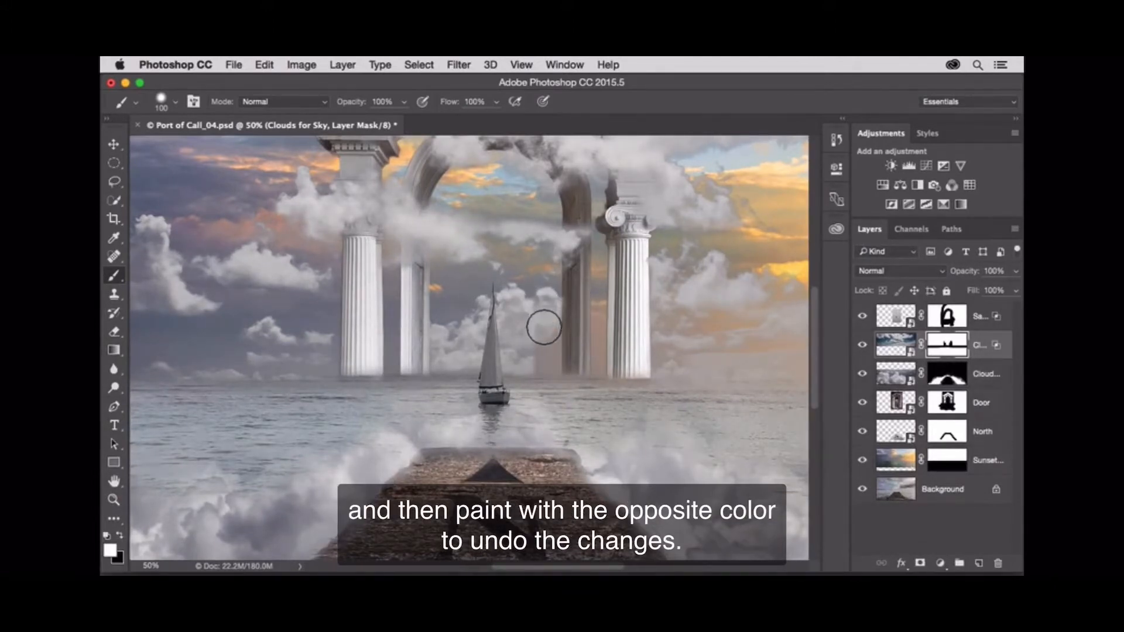
pyautogui.press('x')
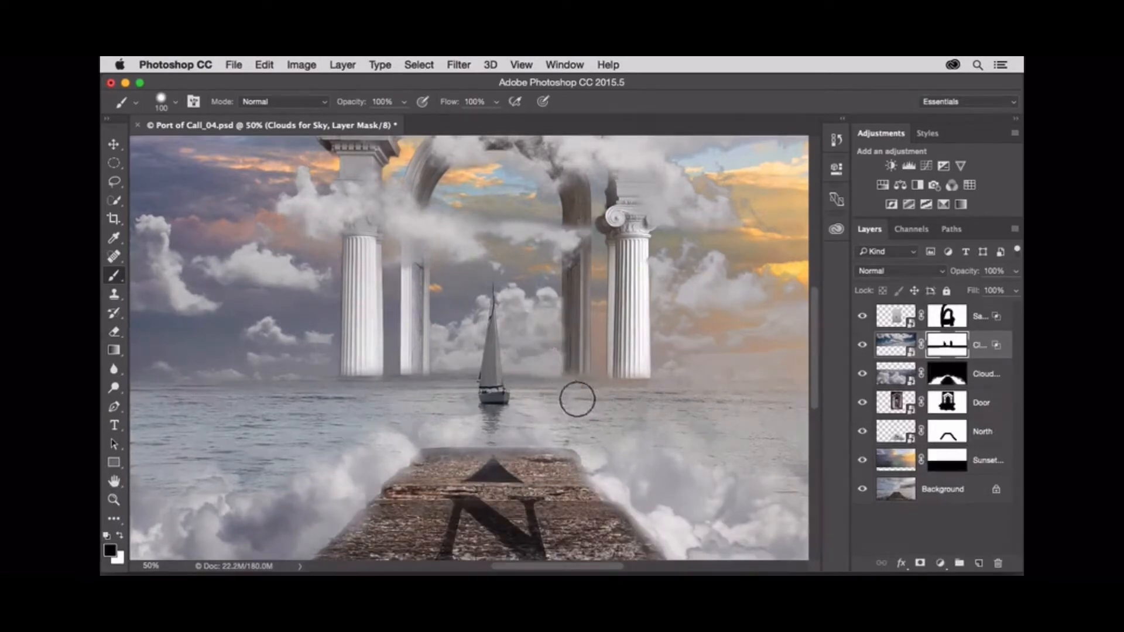
# Step: Soften the clouds on the right side of the sky by painting black on the mask with a size 700 brush at 49% opacity
pyautogui.press('super+minus')
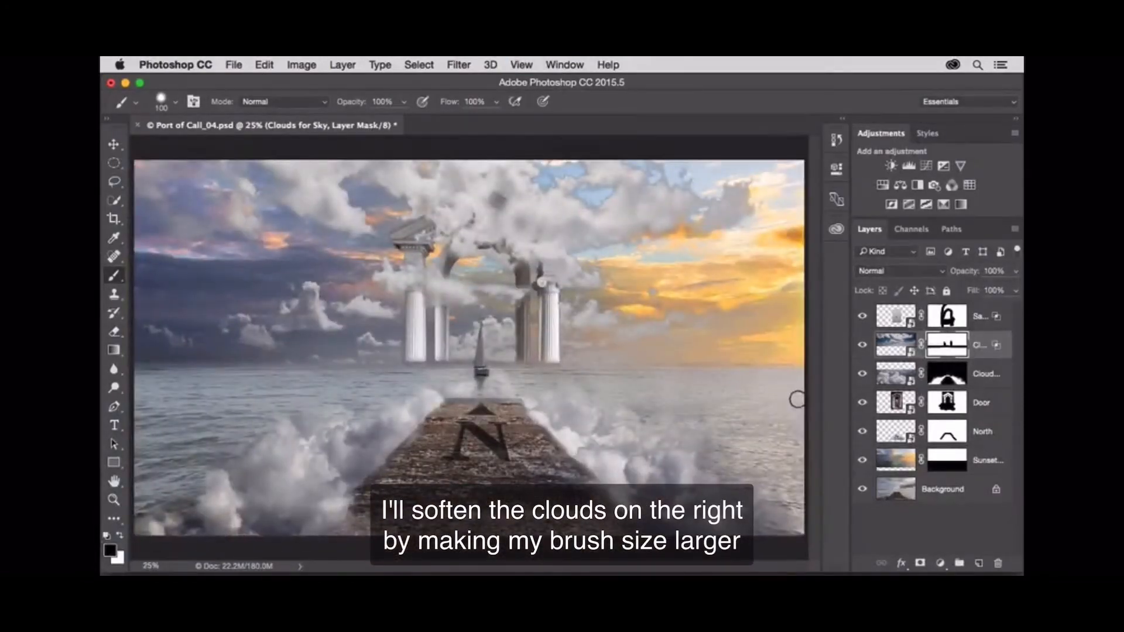
pyautogui.press(']')
pyautogui.press(']')
pyautogui.press(']')
pyautogui.press(']')
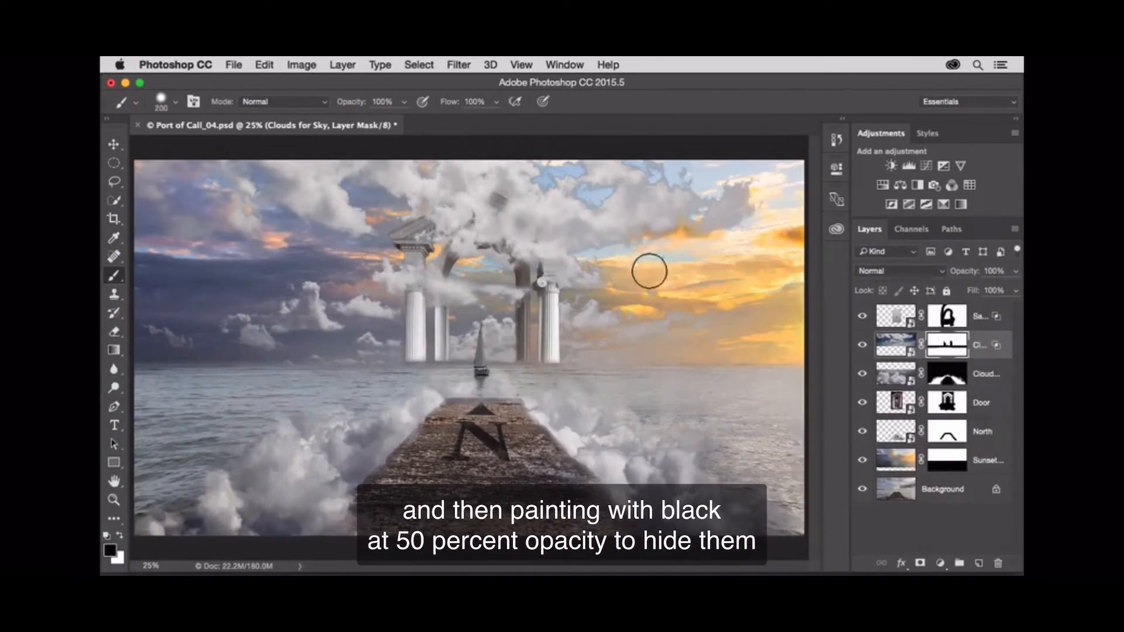
pyautogui.press(']')
pyautogui.press(']')
pyautogui.press(']')
pyautogui.press(']')
pyautogui.press(']')
pyautogui.press(']')
pyautogui.click(404, 103)
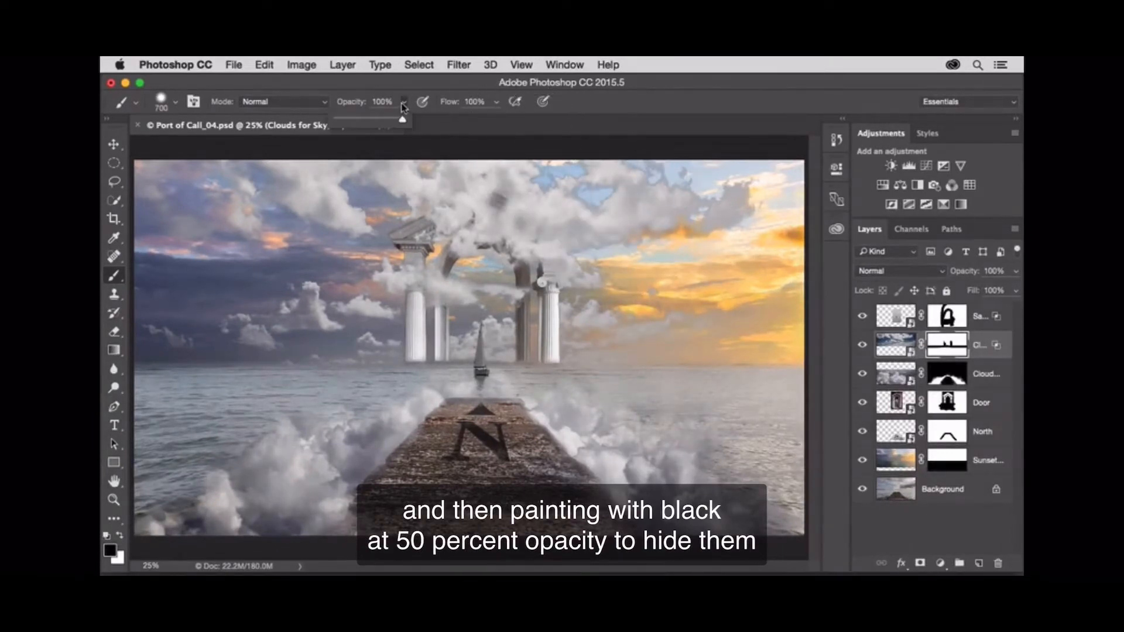
pyautogui.moveTo(389, 121); pyautogui.dragTo(368, 122)
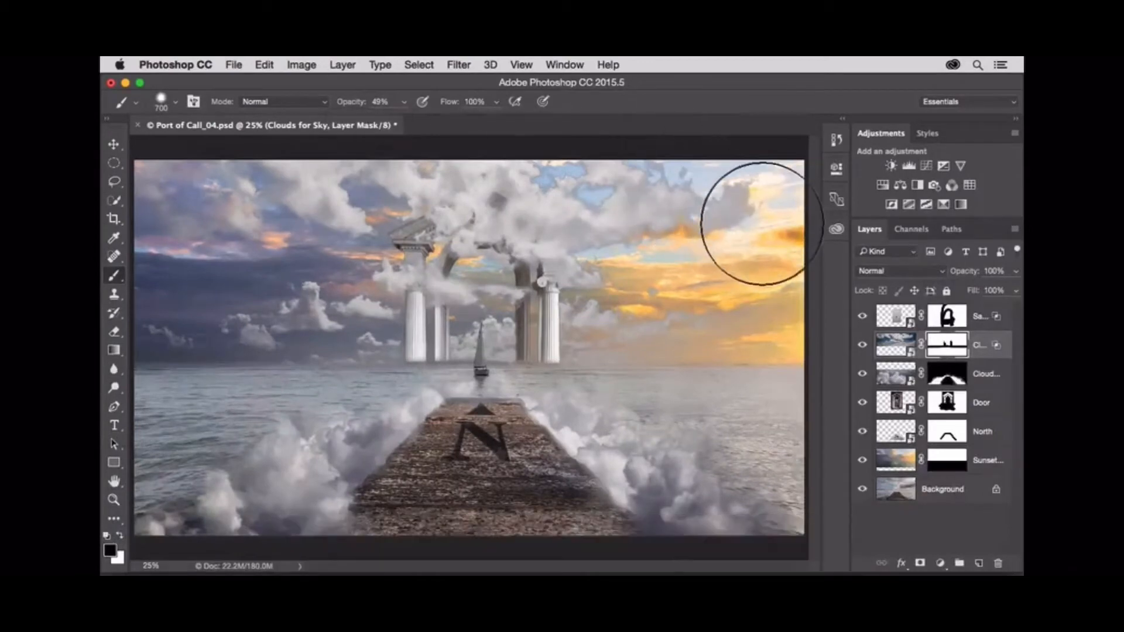
pyautogui.moveTo(761, 224)
pyautogui.mouseDown()
pyautogui.moveTo(695, 176)
pyautogui.moveTo(634, 184)
pyautogui.moveTo(562, 163)
pyautogui.moveTo(662, 226)
pyautogui.moveTo(564, 196)
pyautogui.moveTo(557, 182)
pyautogui.moveTo(731, 328)
pyautogui.mouseUp()
pyautogui.press('x')
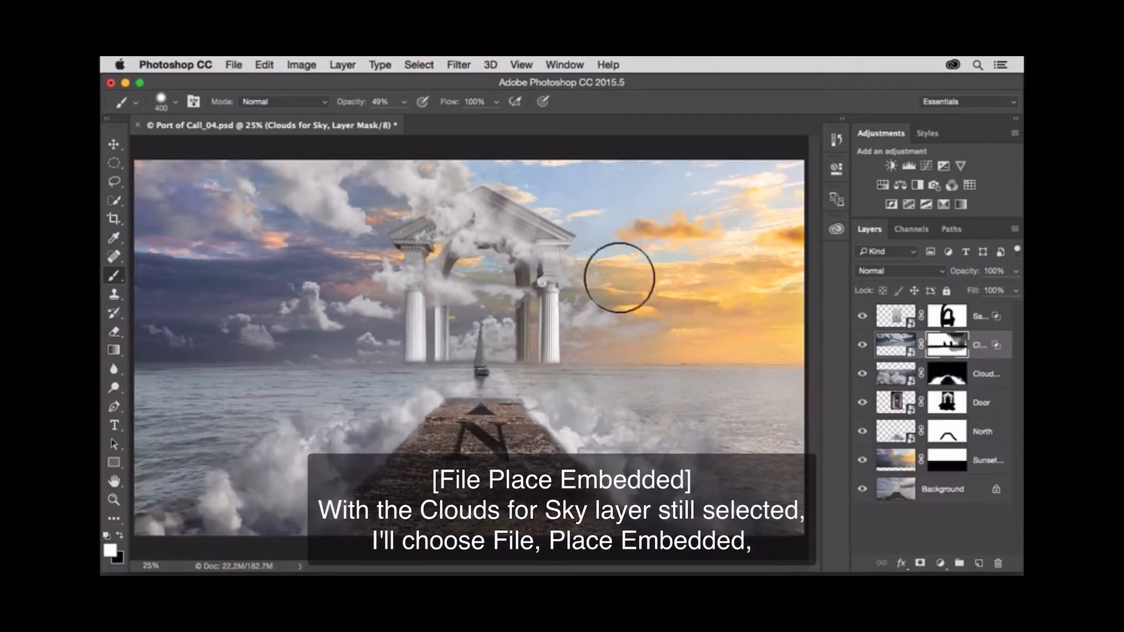
# Step: Place Birds.jpg as an embedded layer above Clouds for Sky and set its blending mode to Multiply
pyautogui.click(233, 64)
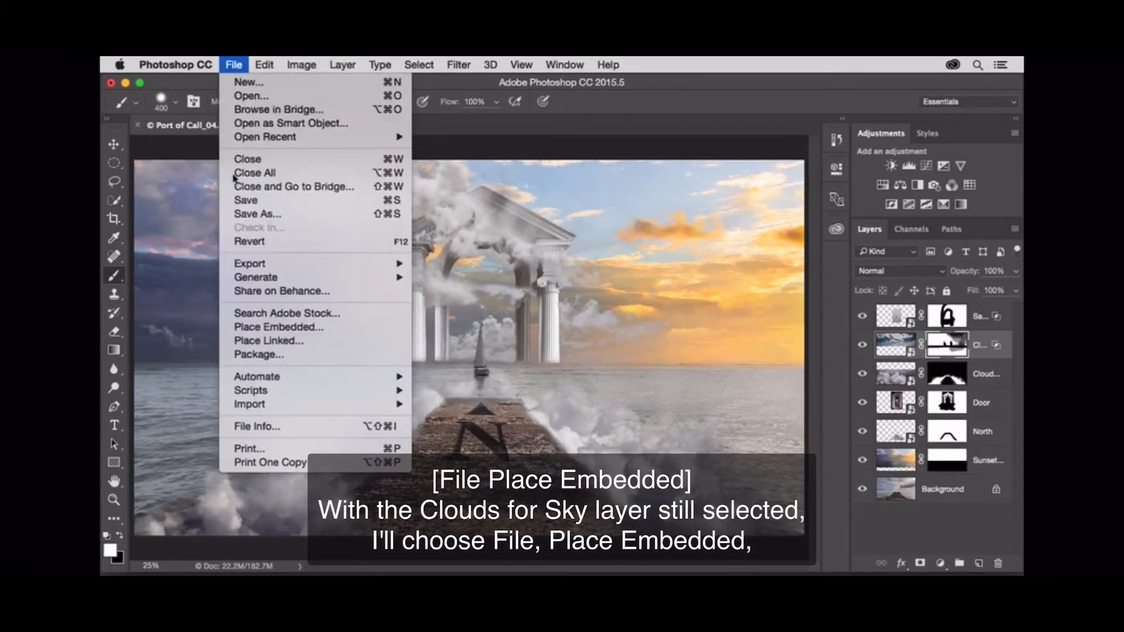
pyautogui.click(253, 323)
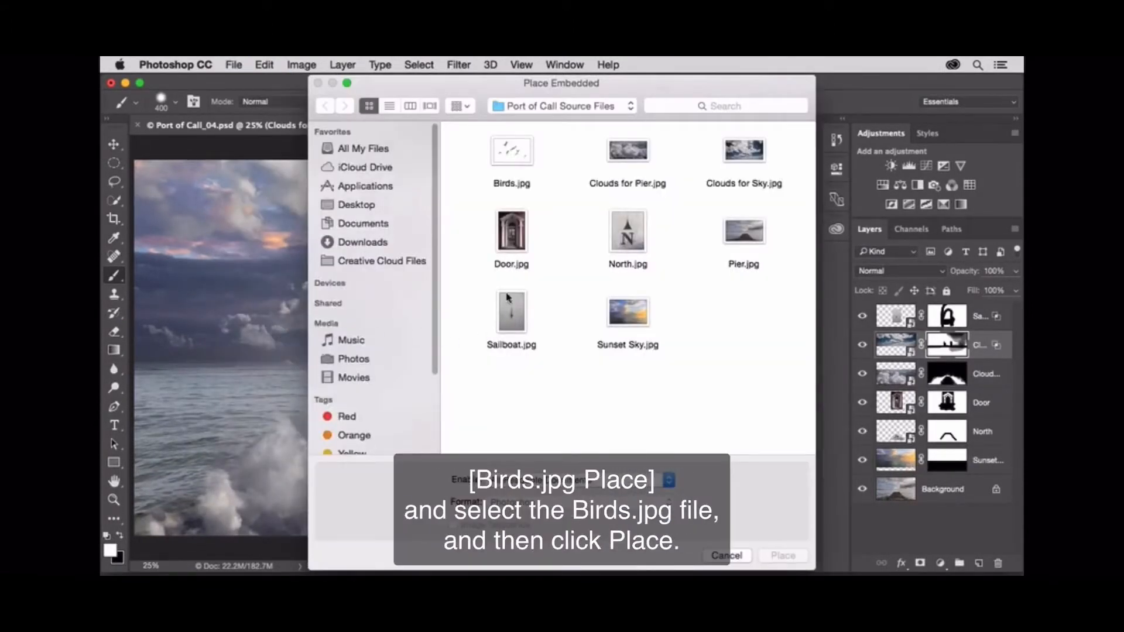
pyautogui.click(523, 155)
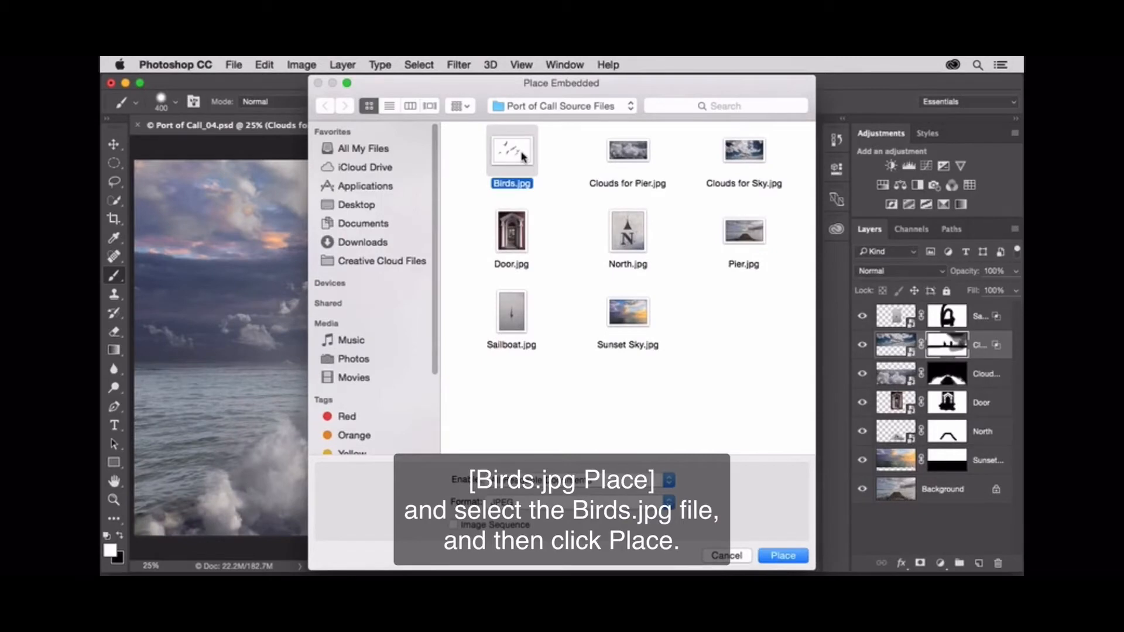
pyautogui.click(791, 557)
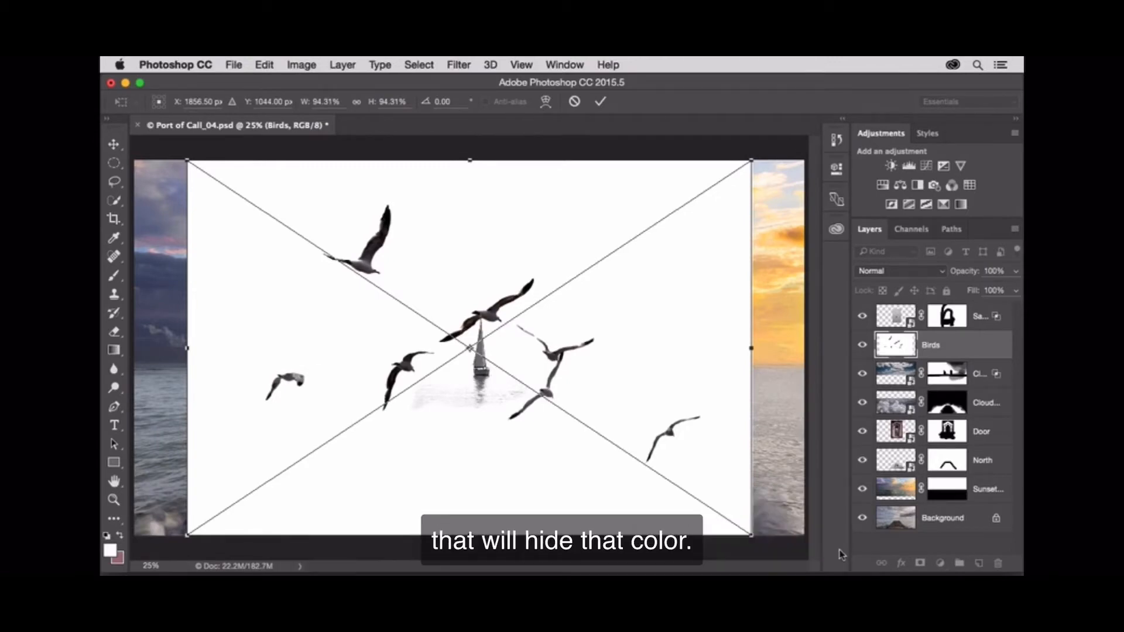
pyautogui.click(942, 273)
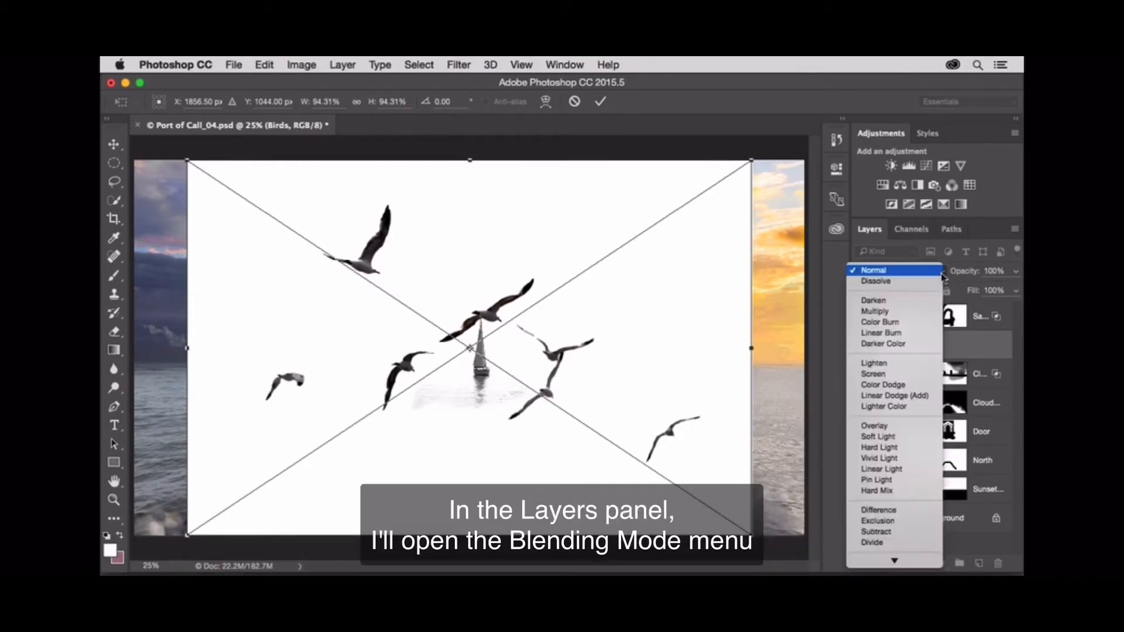
pyautogui.click(910, 316)
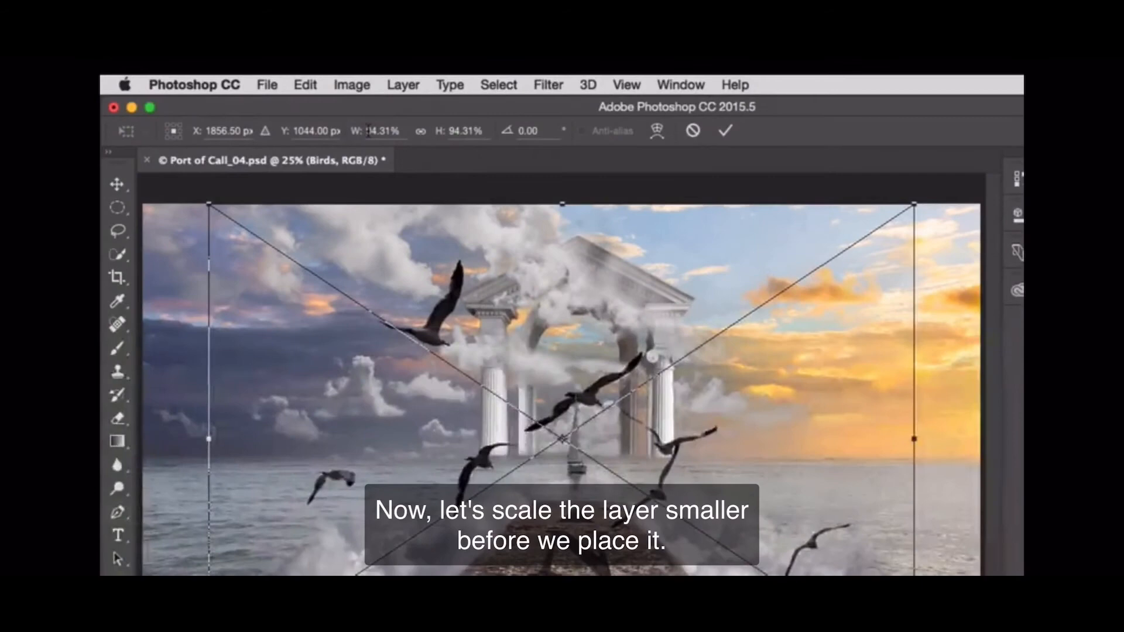
# Step: Scale the Birds layer to 50% in width and height with the aspect ratio maintained, and apply the transformation
pyautogui.doubleClick(368, 131)
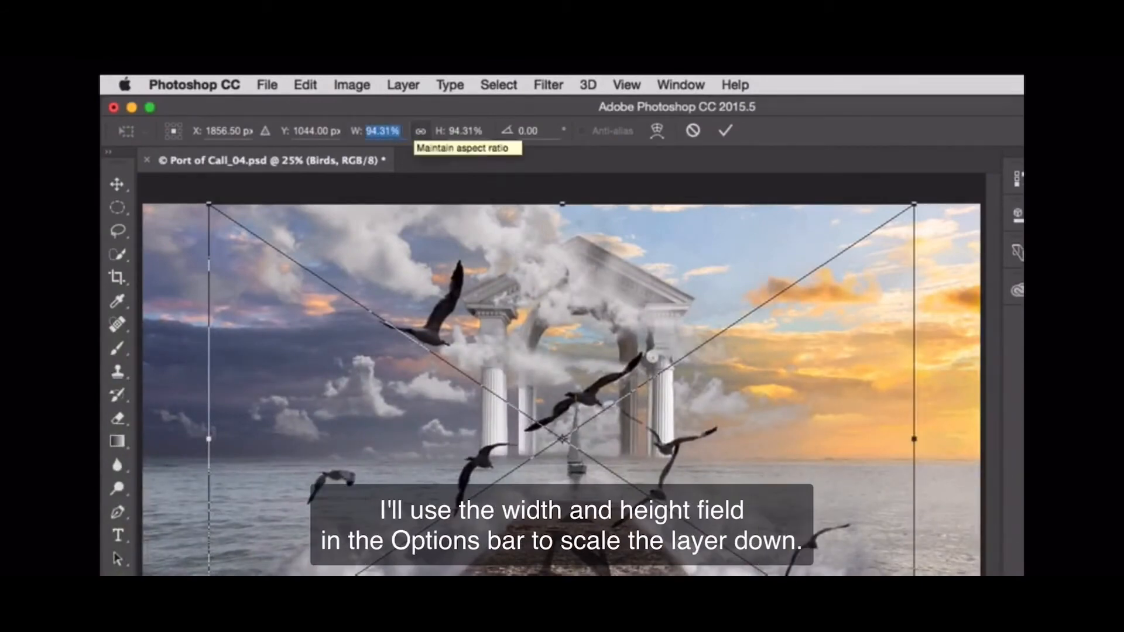
pyautogui.write('50')
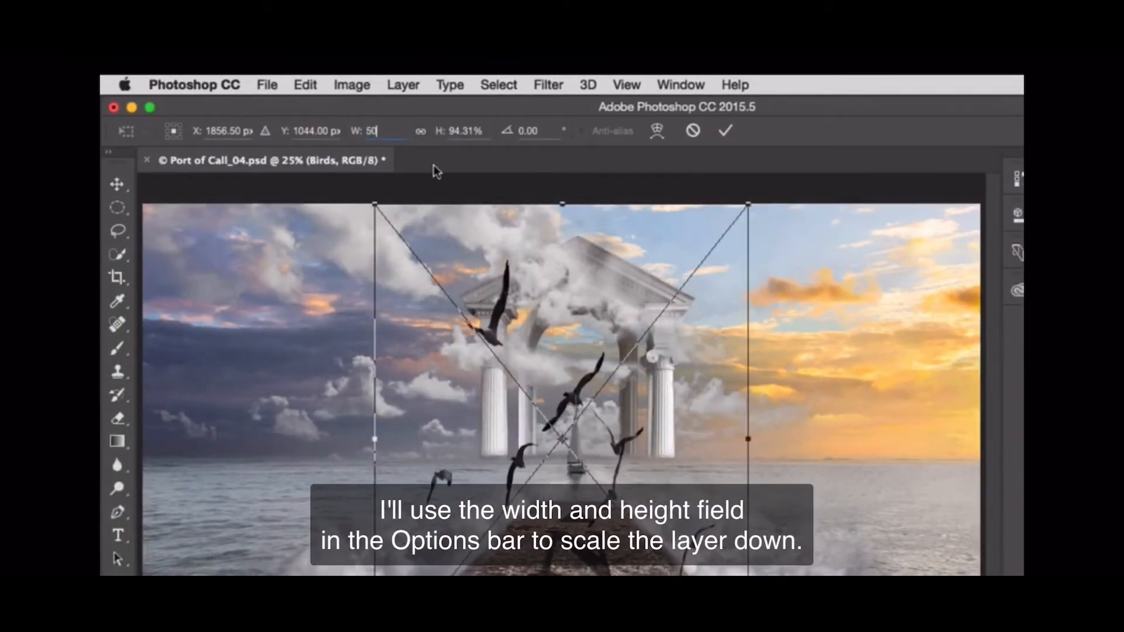
pyautogui.click(420, 137)
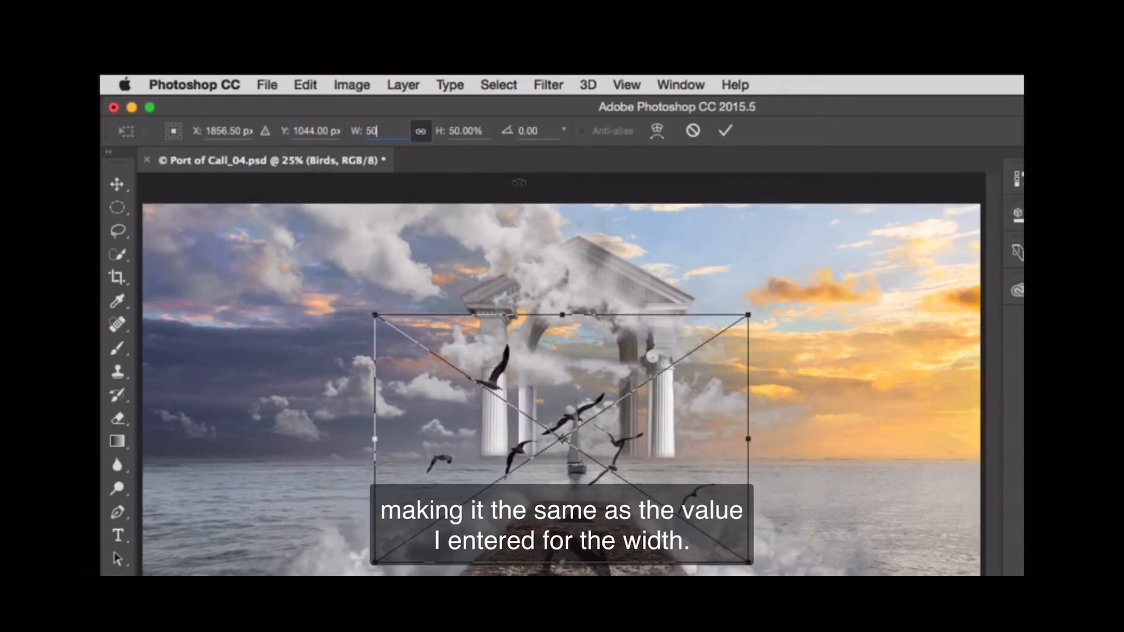
pyautogui.click(724, 132)
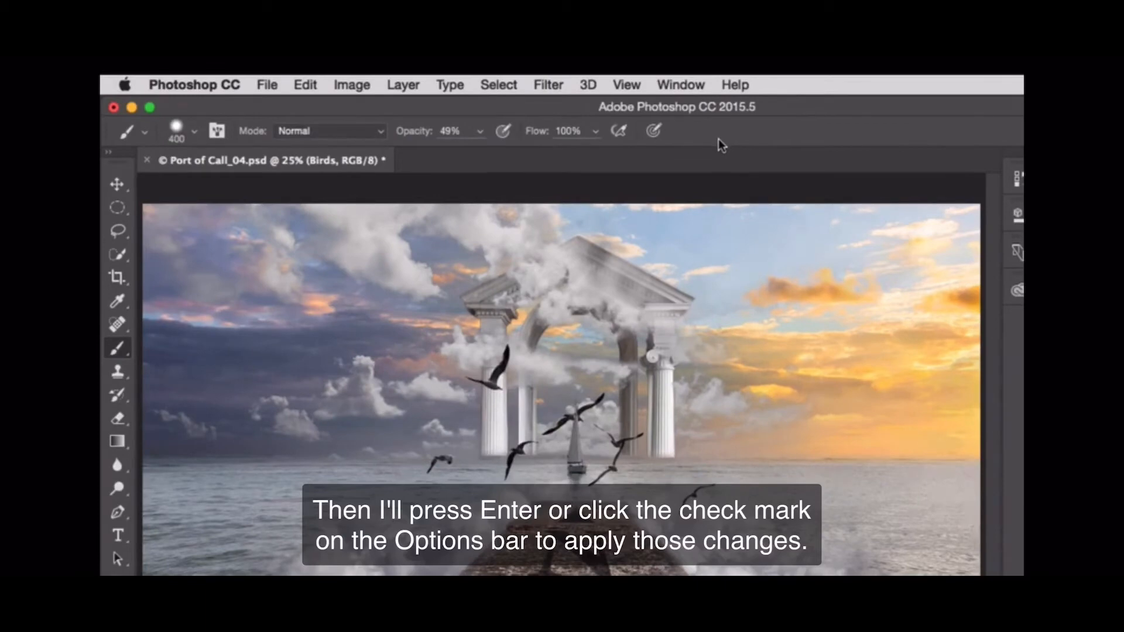
# Step: Move the Birds layer up and to the left so the flock flies in front of the columns and sky
pyautogui.click(117, 183)
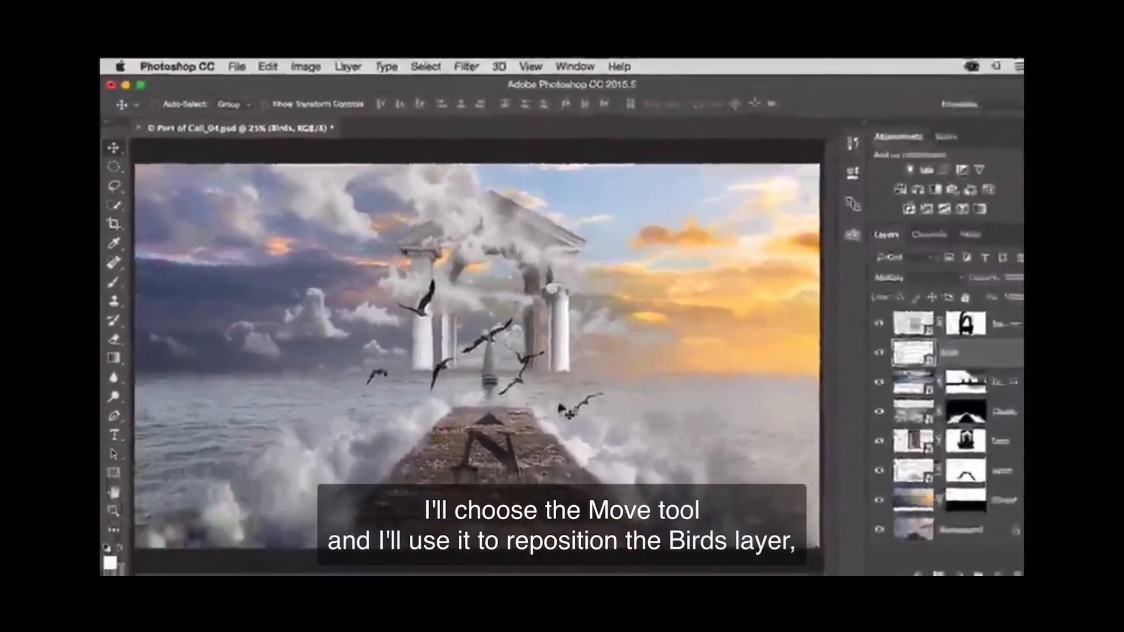
pyautogui.moveTo(662, 501); pyautogui.dragTo(631, 459)
pyautogui.moveTo(526, 364); pyautogui.dragTo(497, 360)
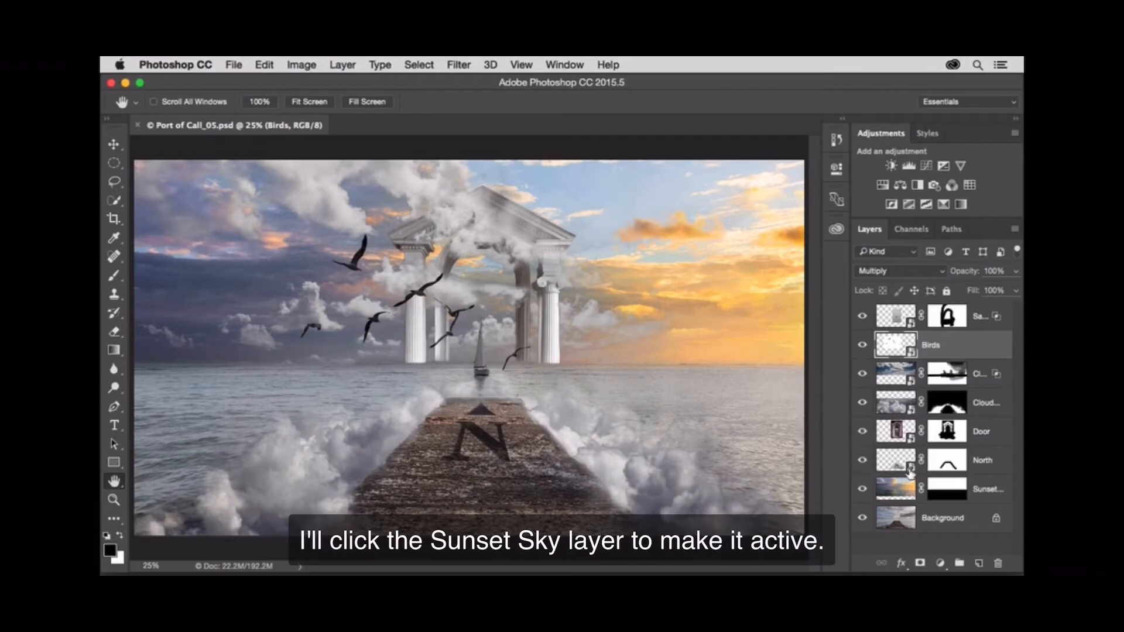
# Step: Sample a yellow-orange from the right side of the sky on the Sunset Sky layer as the foreground color
pyautogui.click(897, 493)
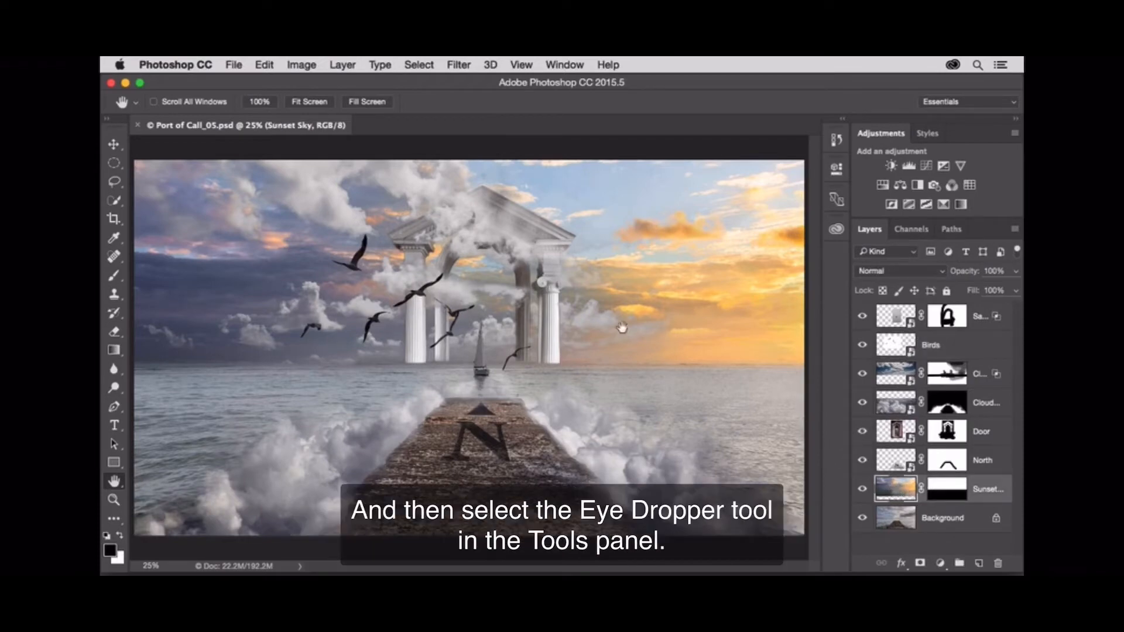
pyautogui.moveTo(120, 240); pyautogui.dragTo(235, 240)
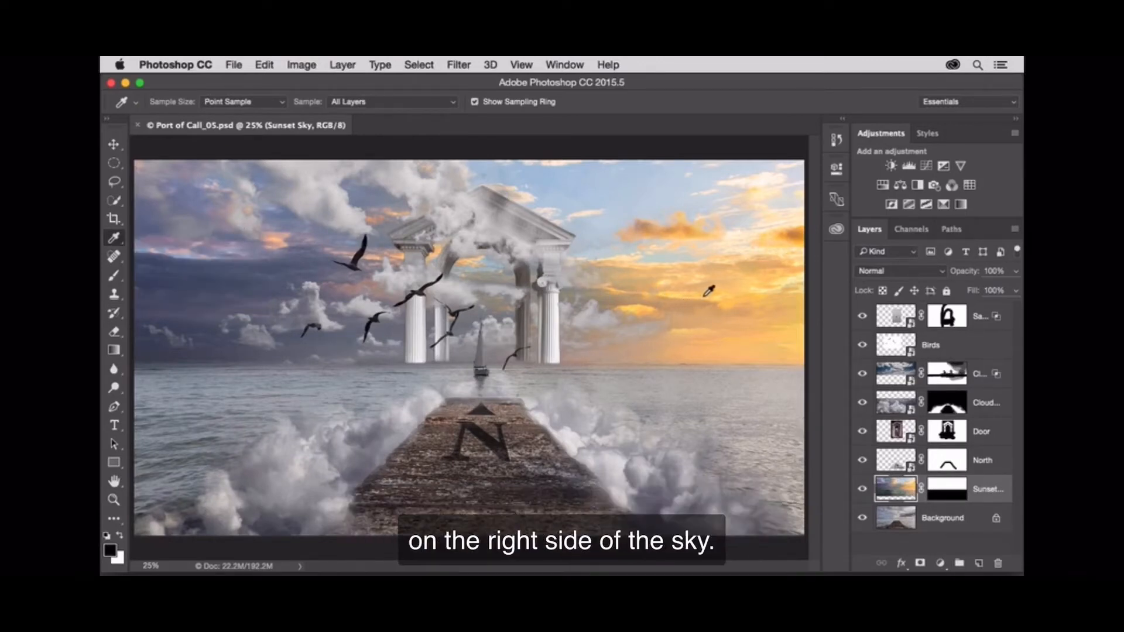
pyautogui.click(704, 295)
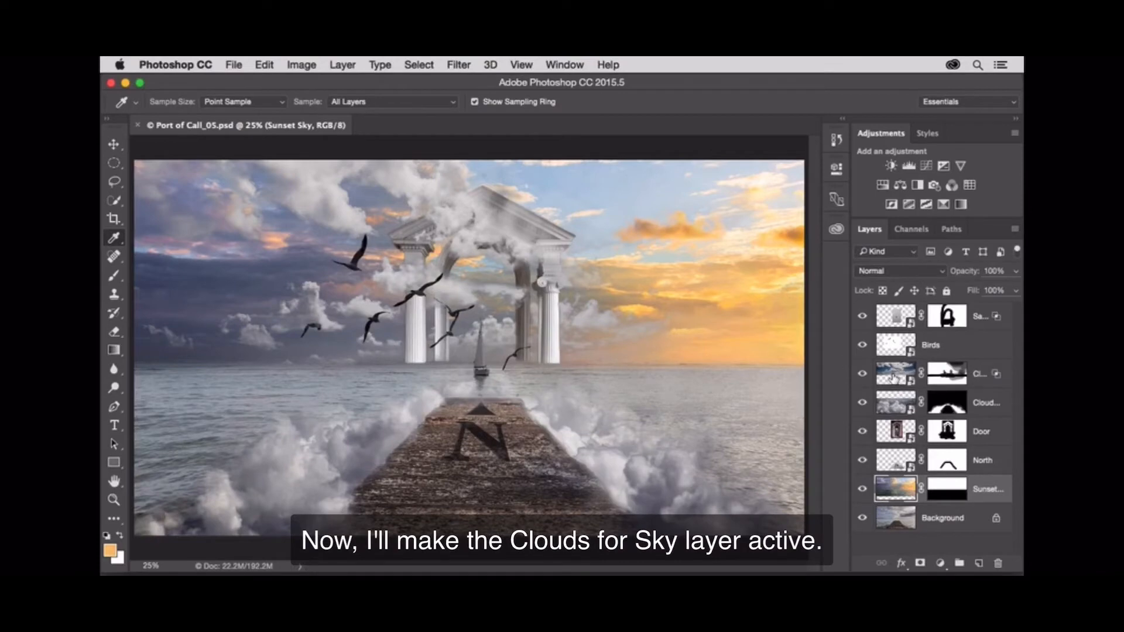
# Step: Add a Solid Color fill layer in f6c26a above Clouds for Sky and set its blending mode to Color
pyautogui.click(891, 379)
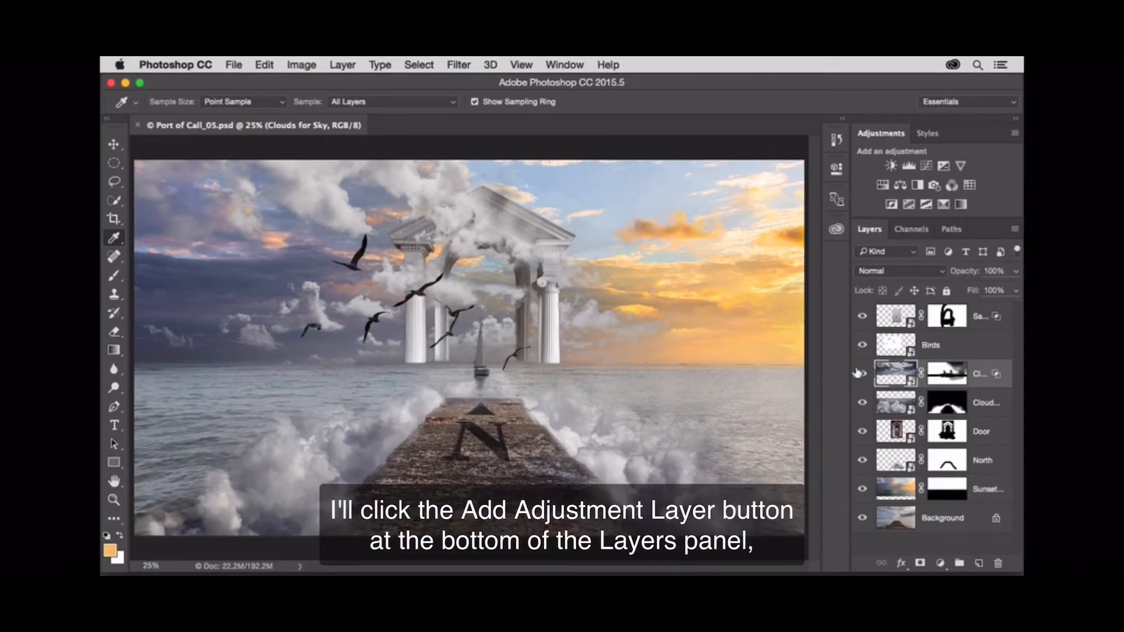
pyautogui.click(940, 563)
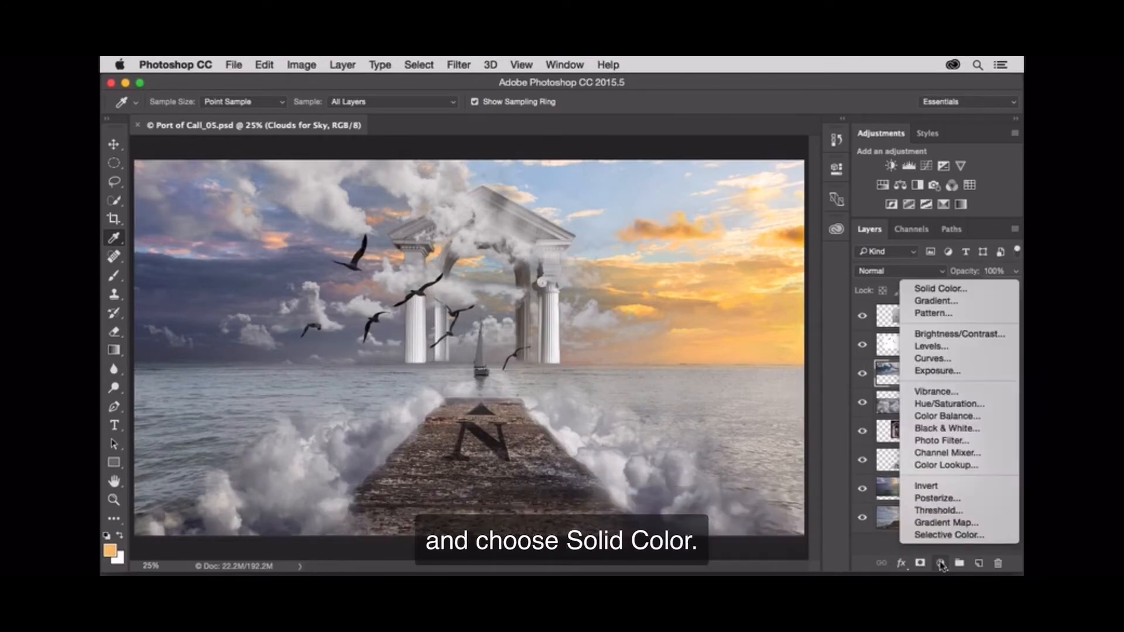
pyautogui.click(981, 292)
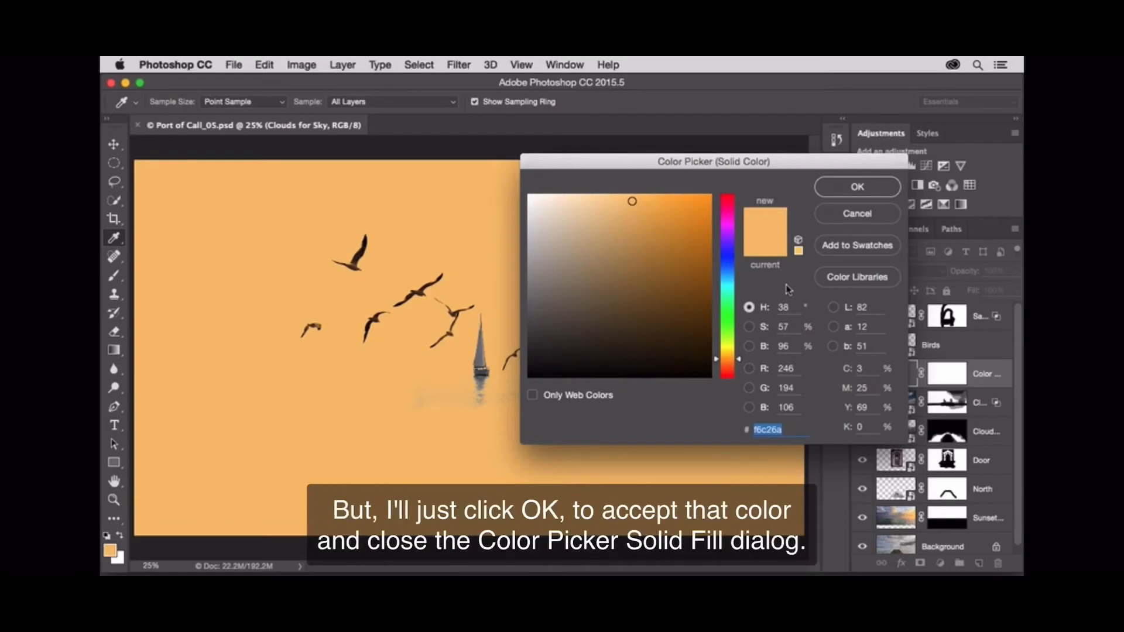
pyautogui.click(848, 187)
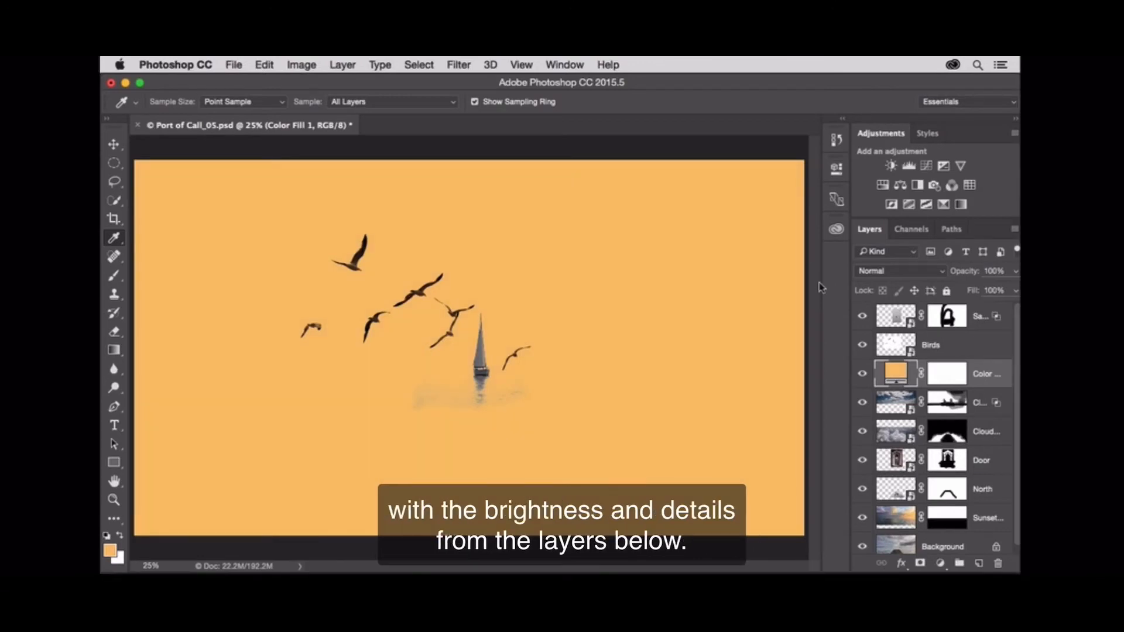
pyautogui.click(907, 272)
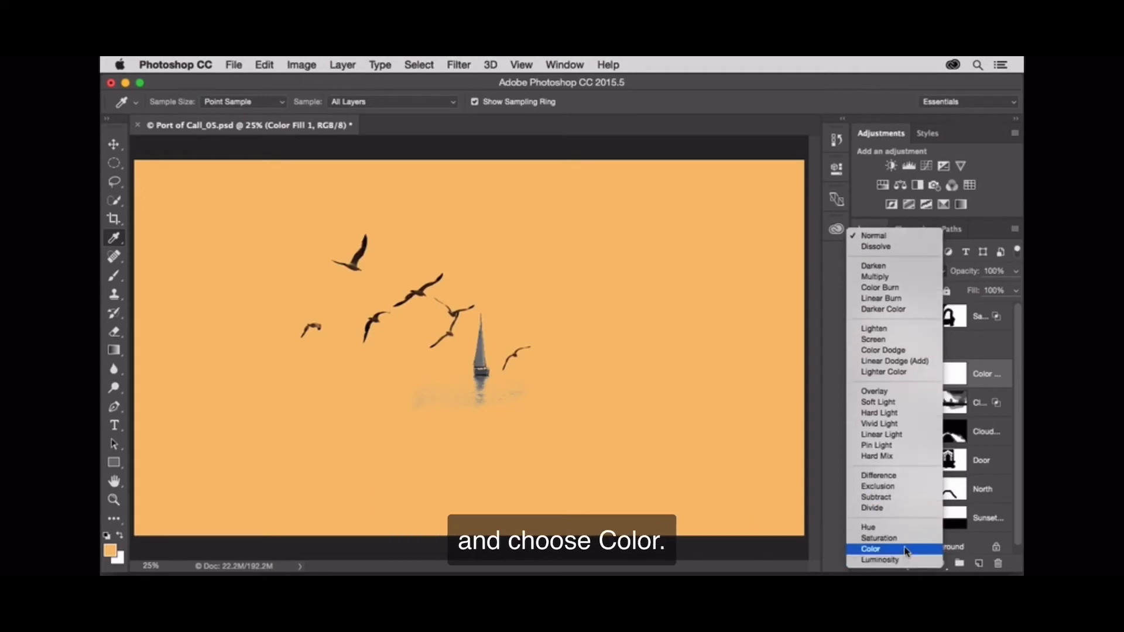
pyautogui.click(905, 550)
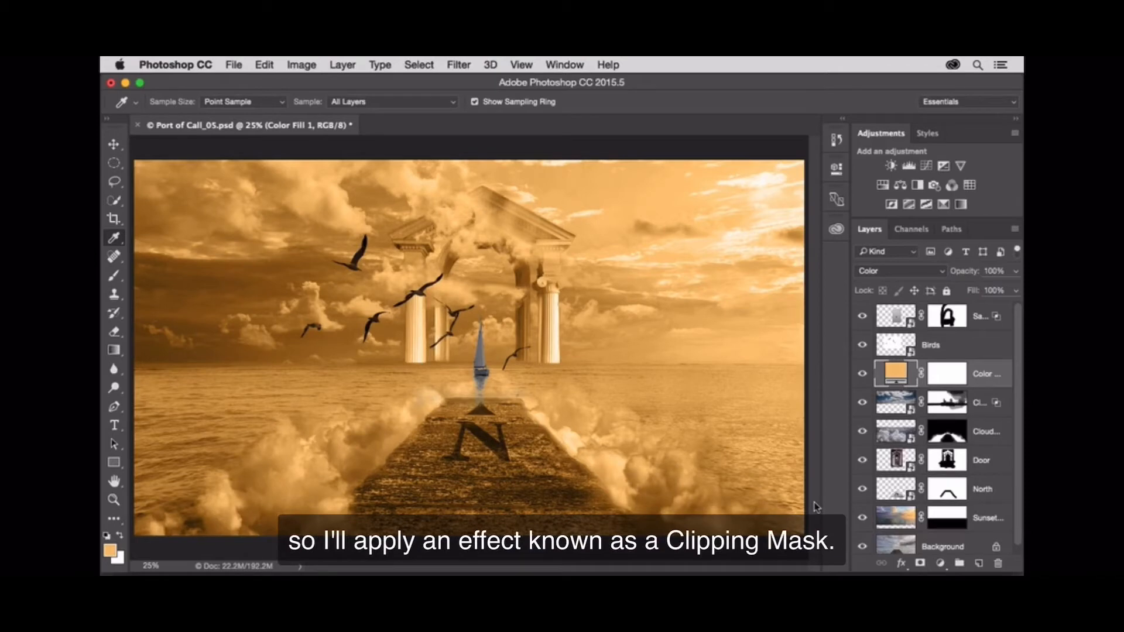
# Step: Clip the orange fill layer to the Clouds for Sky layer and set its opacity to 55%
pyautogui.click(343, 65)
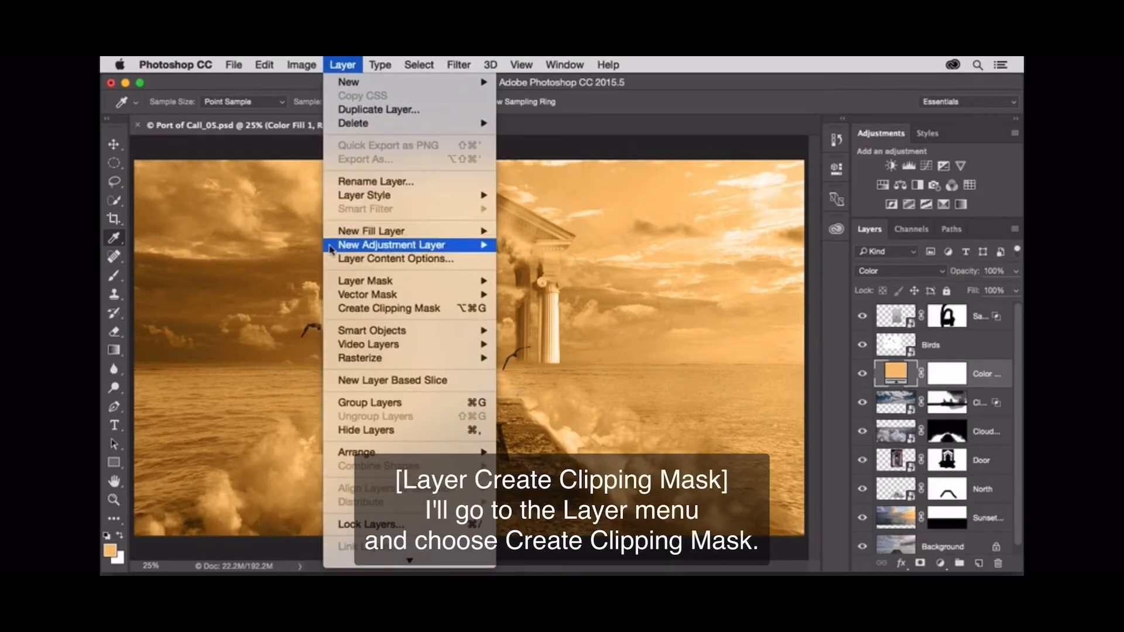
pyautogui.click(335, 310)
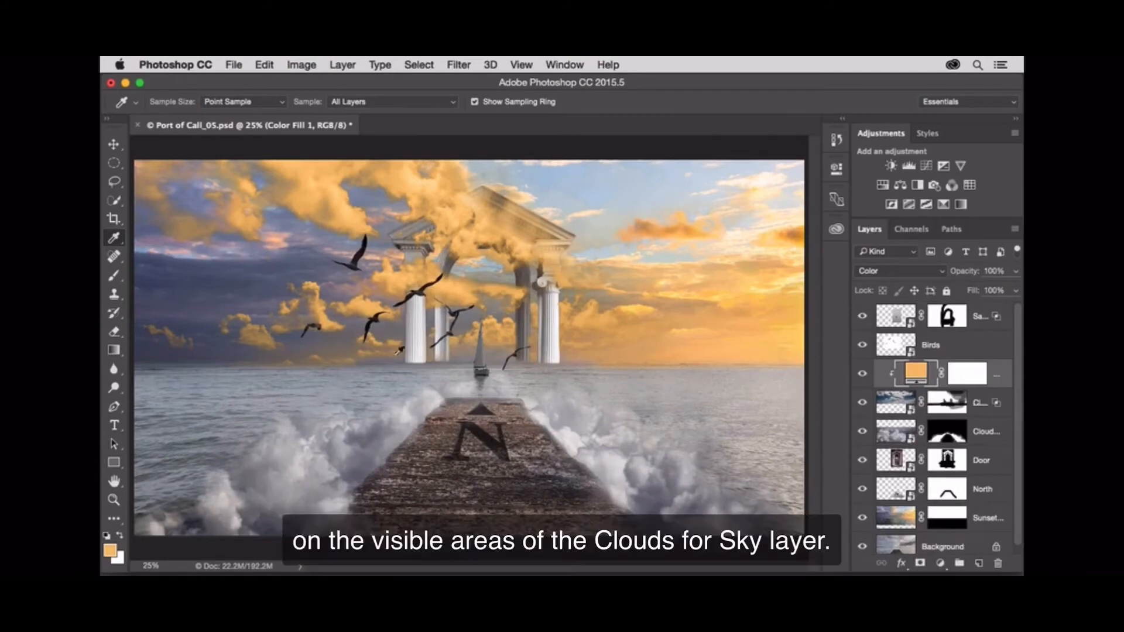
pyautogui.moveTo(1016, 276); pyautogui.dragTo(984, 291)
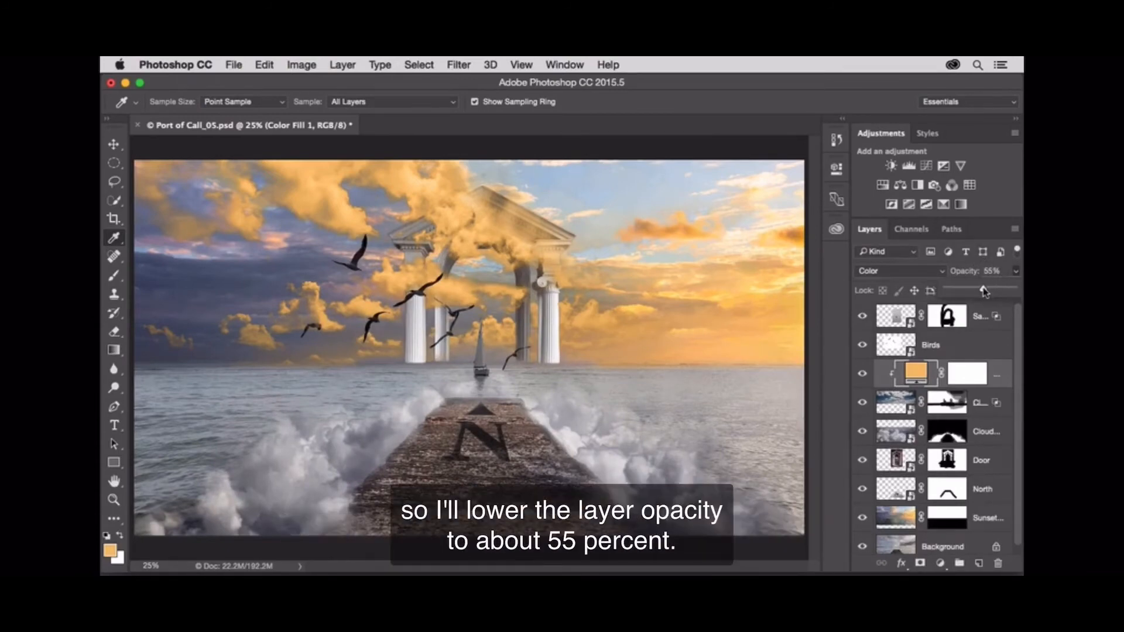
pyautogui.click(842, 332)
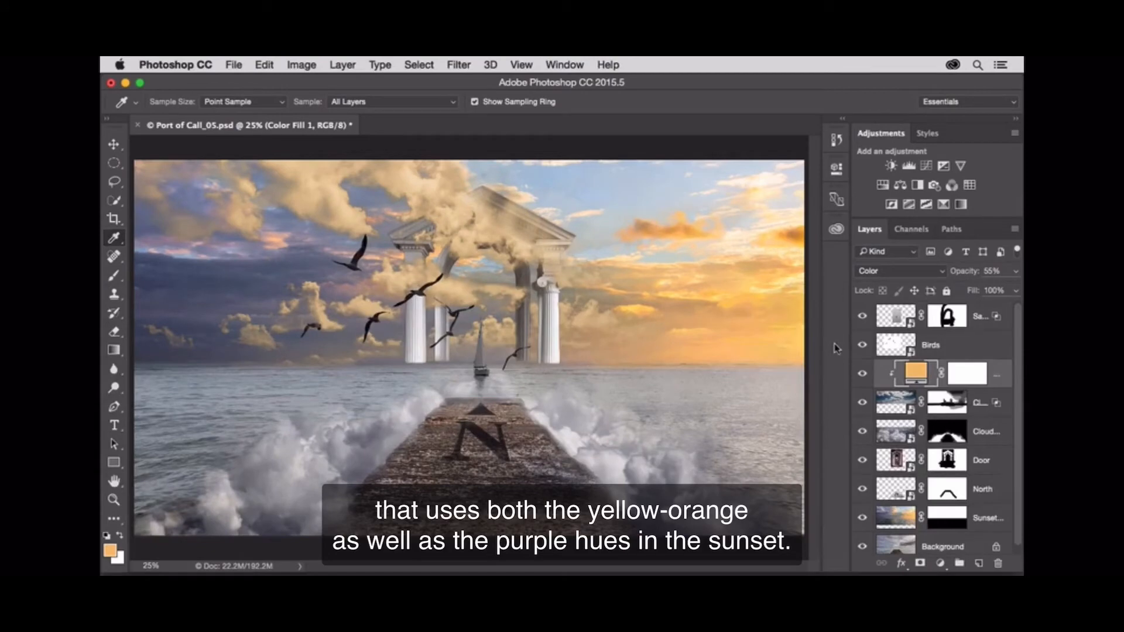
# Step: With the Sunset Sky layer active, change the foreground color to a more saturated version of the orange
pyautogui.click(893, 518)
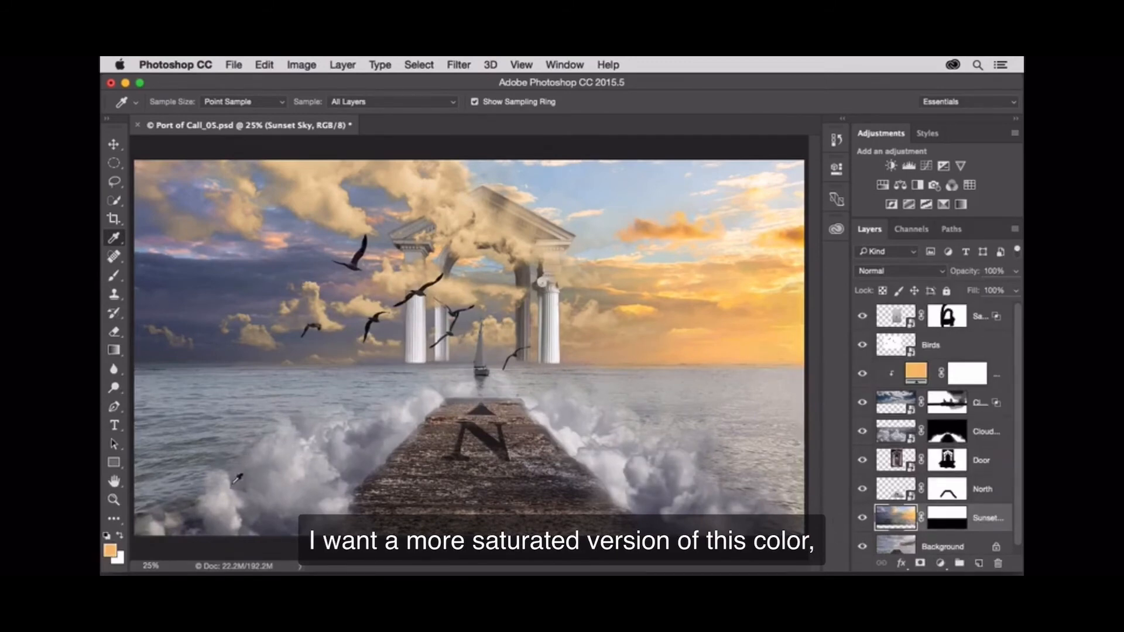
pyautogui.click(110, 551)
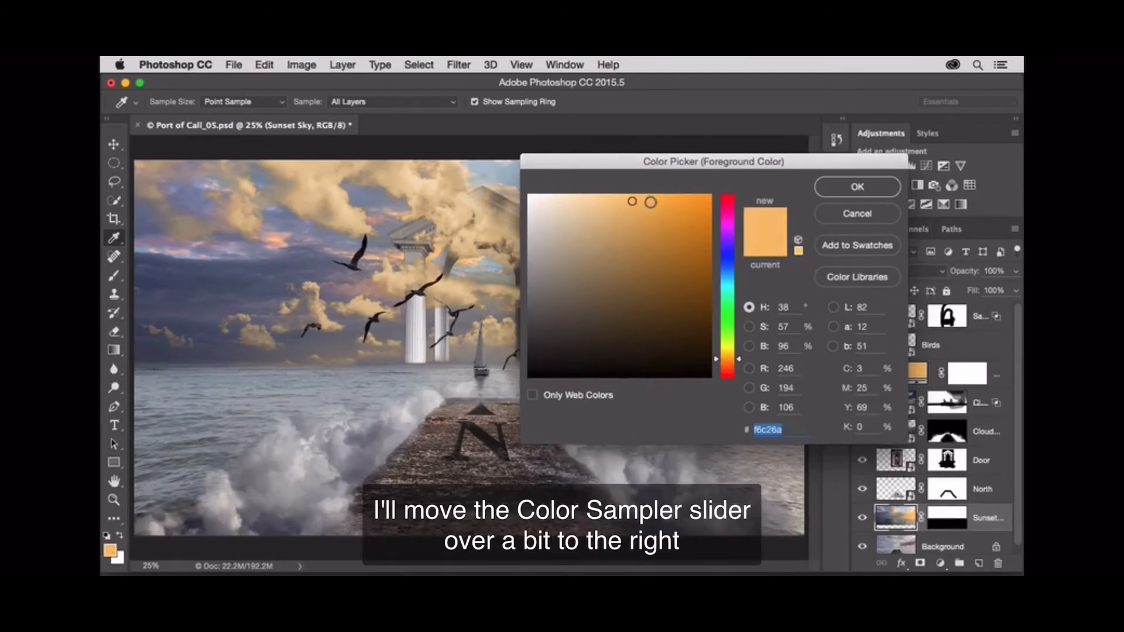
pyautogui.moveTo(650, 202); pyautogui.dragTo(658, 205)
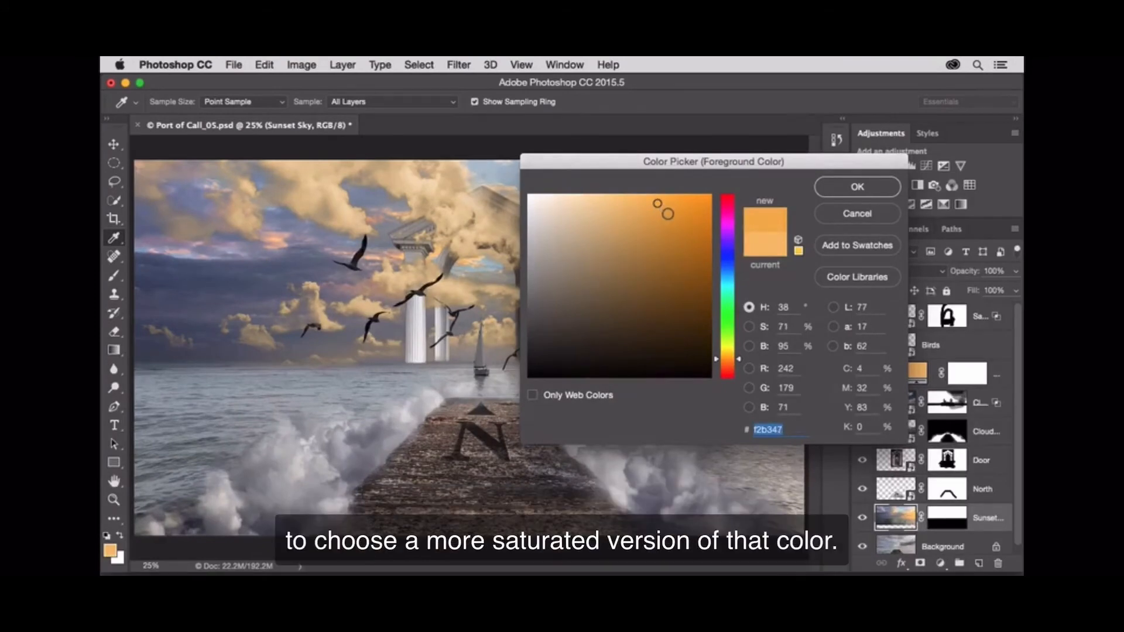
pyautogui.click(831, 186)
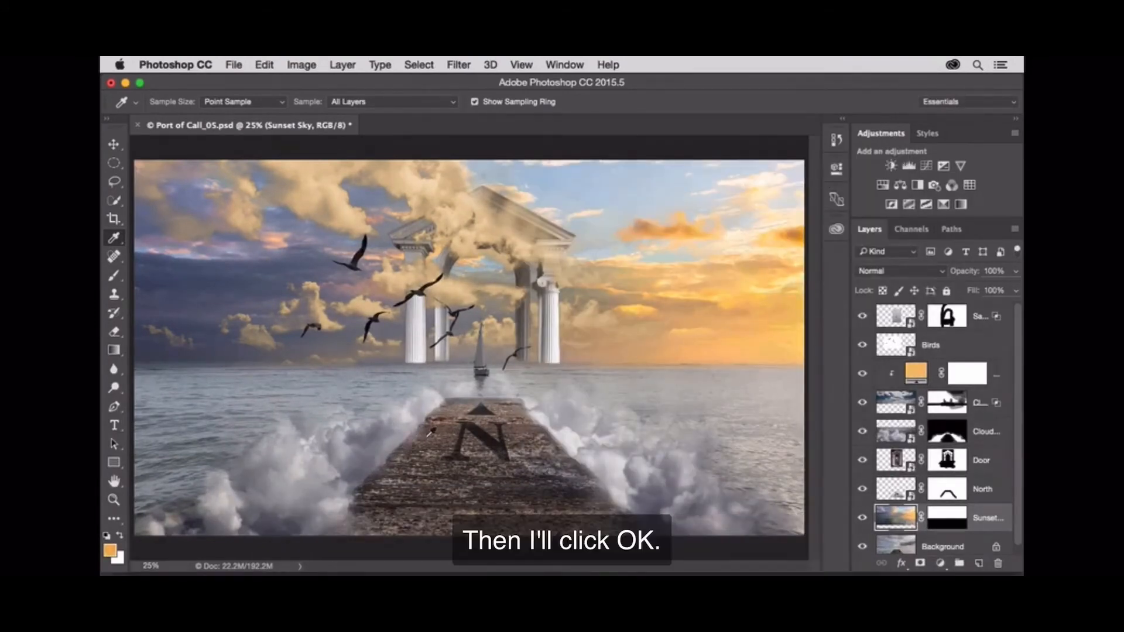
# Step: Set the background color to a more saturated purple, ad749b, based on a sample from the left side of the sky
pyautogui.click(119, 558)
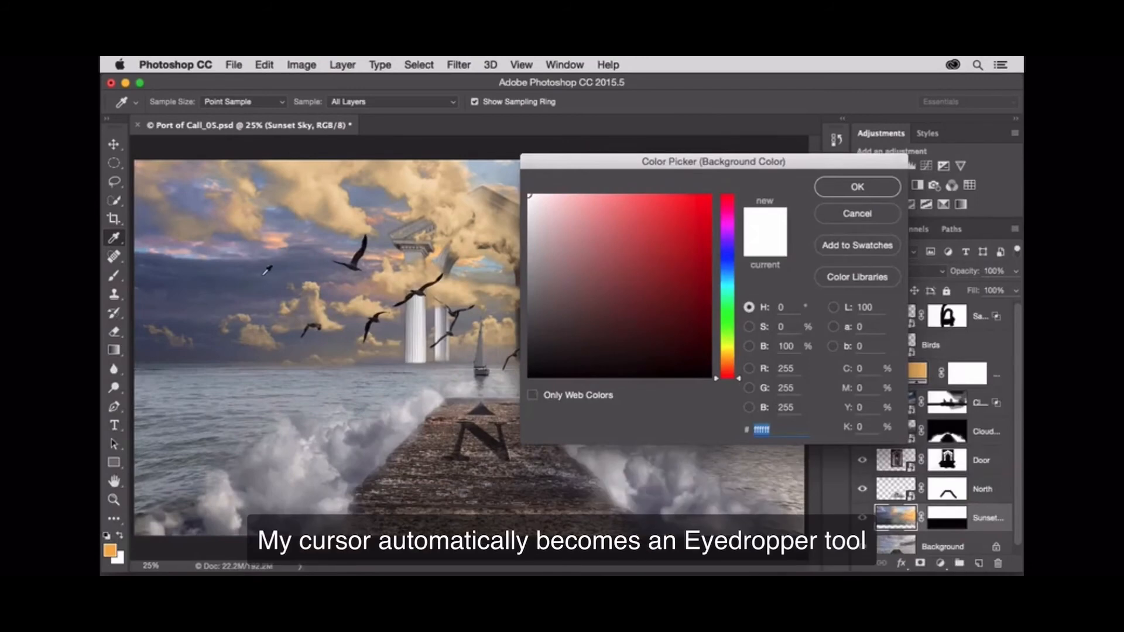
pyautogui.click(171, 237)
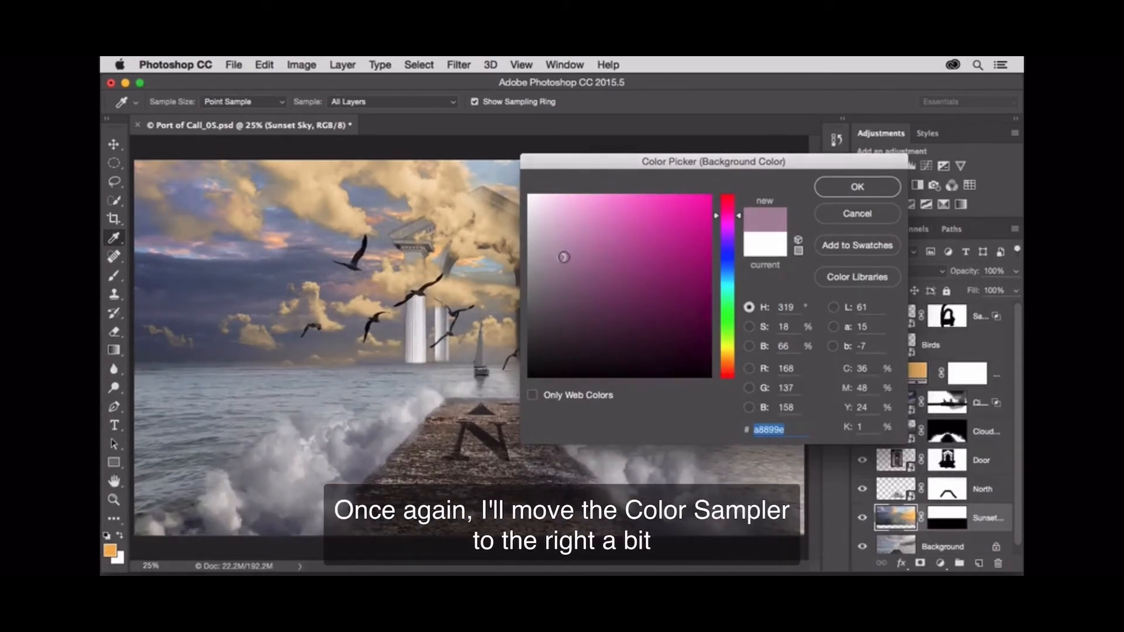
pyautogui.moveTo(563, 257); pyautogui.dragTo(590, 253)
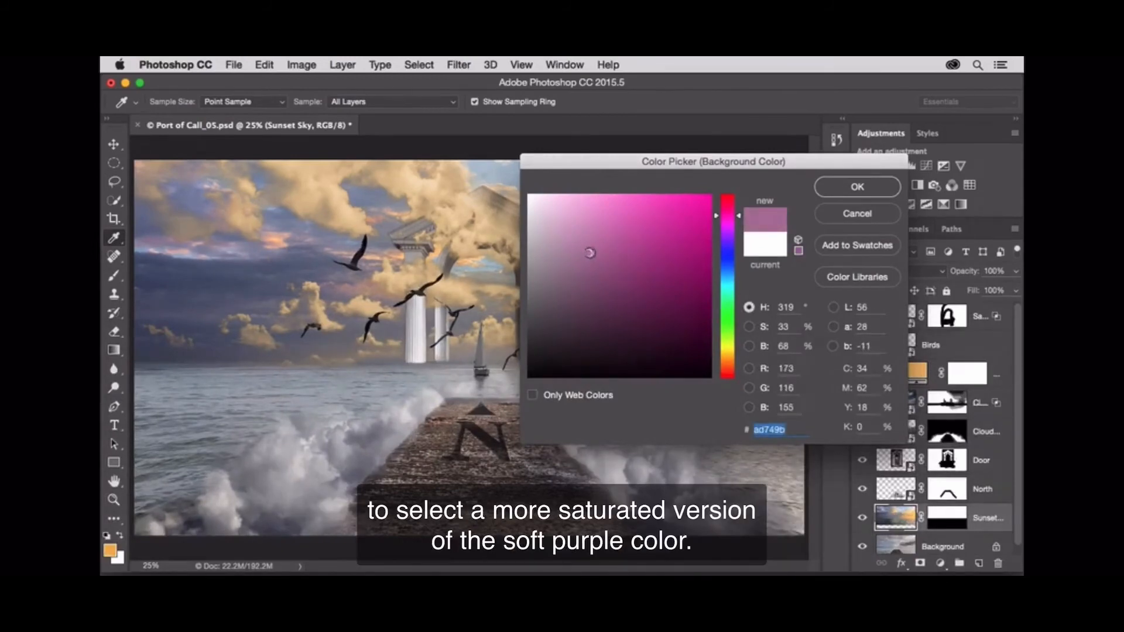
pyautogui.click(832, 187)
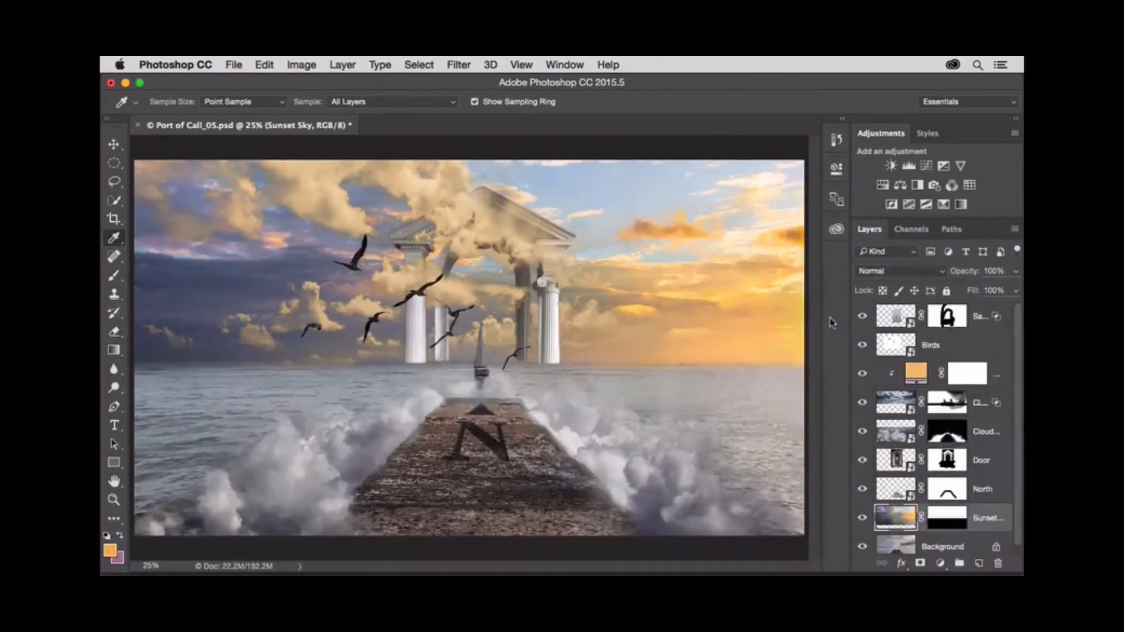
# Step: Add a Gradient fill layer above the Sailboat layer, using the foreground-to-background gradient from orange to purple
pyautogui.click(905, 313)
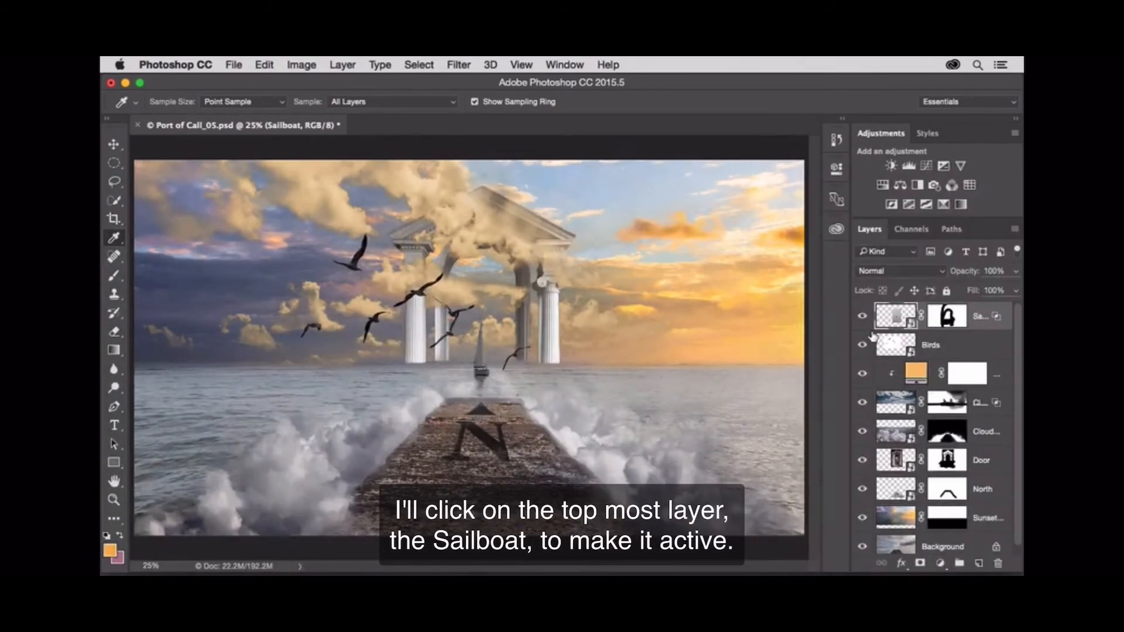
pyautogui.click(941, 564)
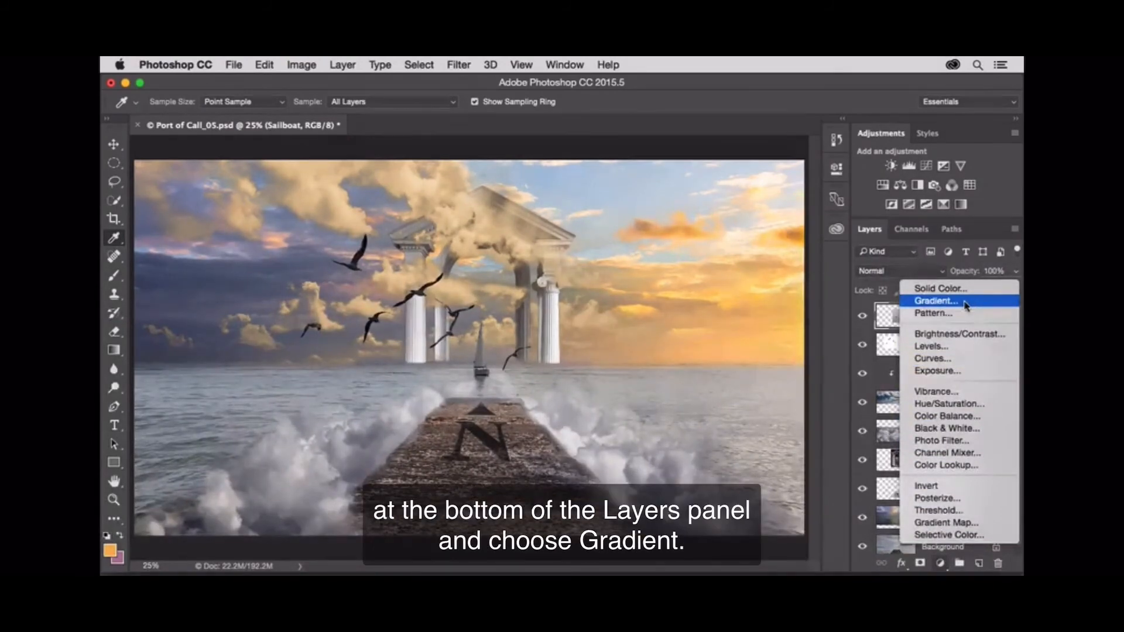
pyautogui.click(936, 301)
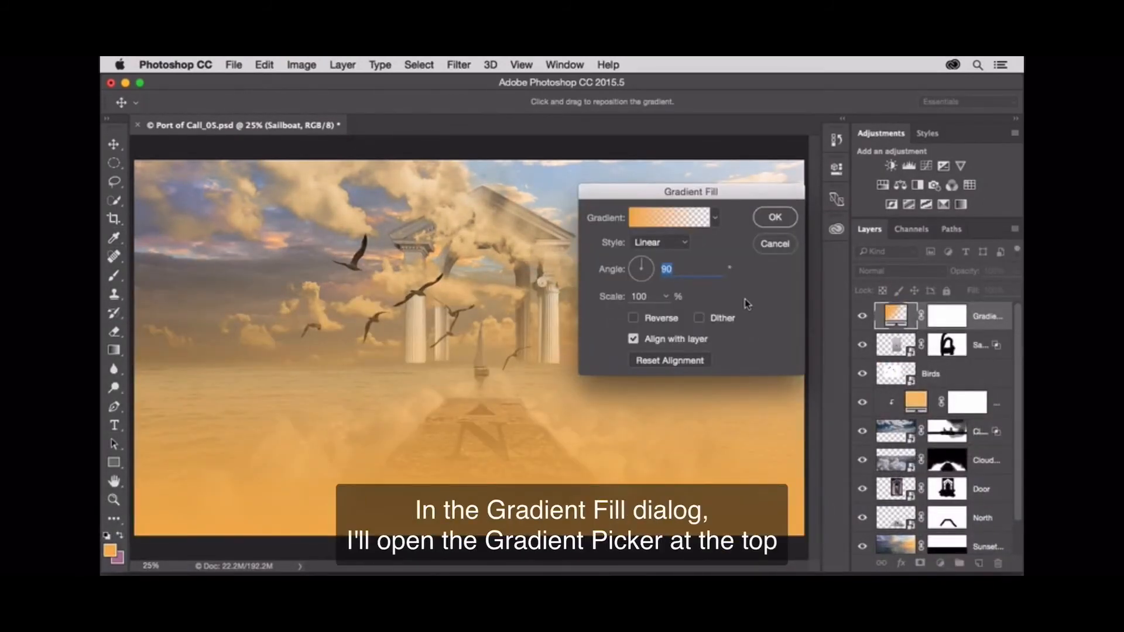
pyautogui.click(716, 218)
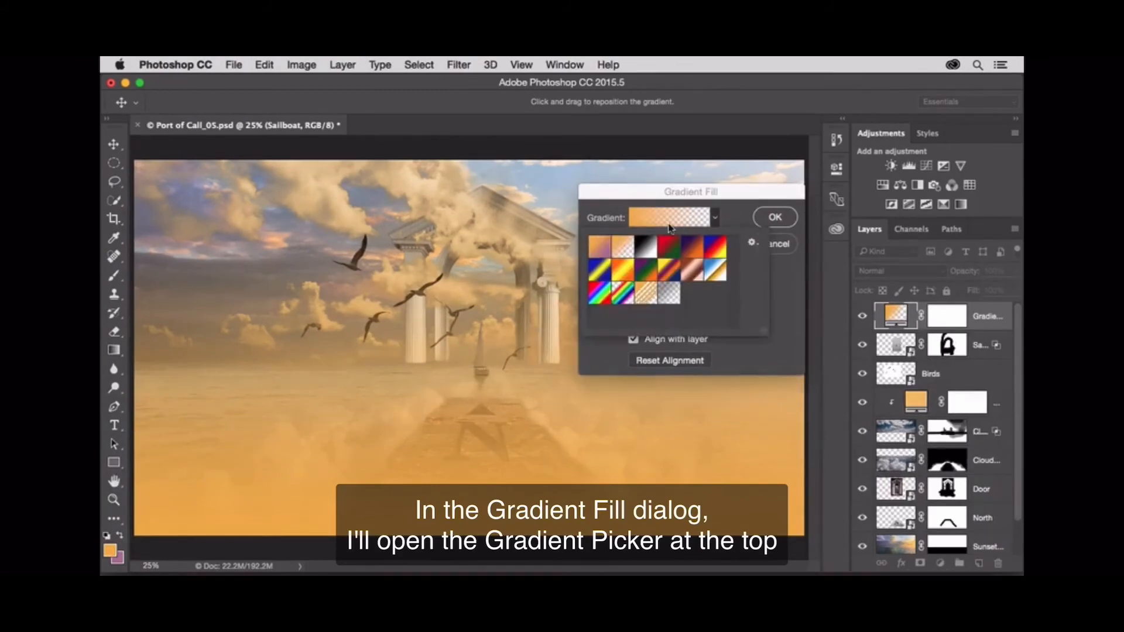
pyautogui.click(598, 252)
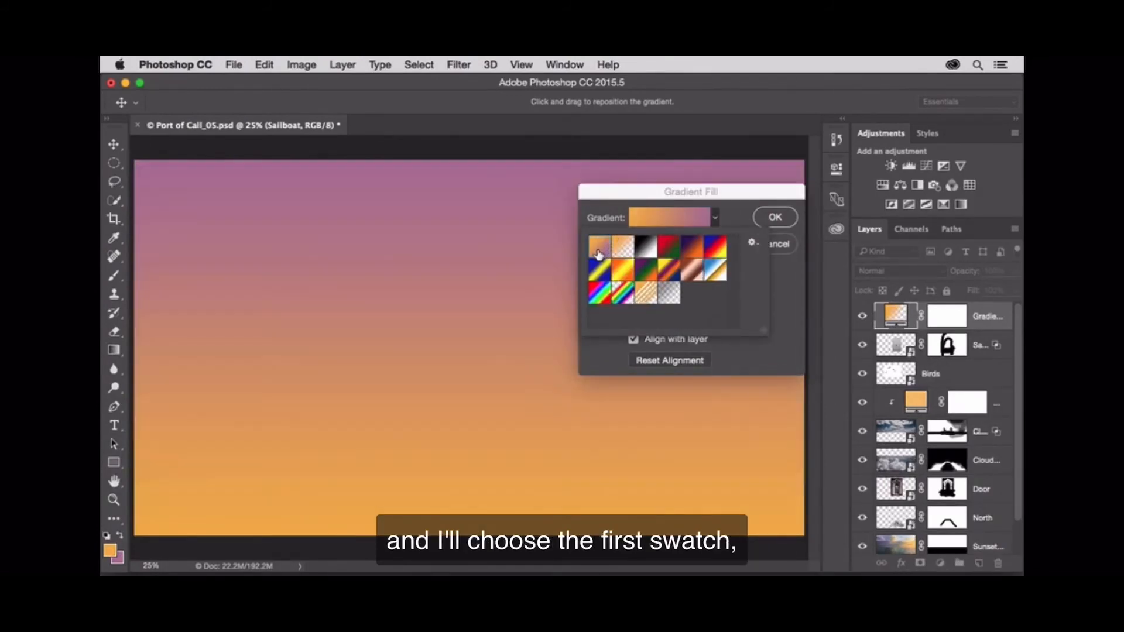
pyautogui.click(781, 289)
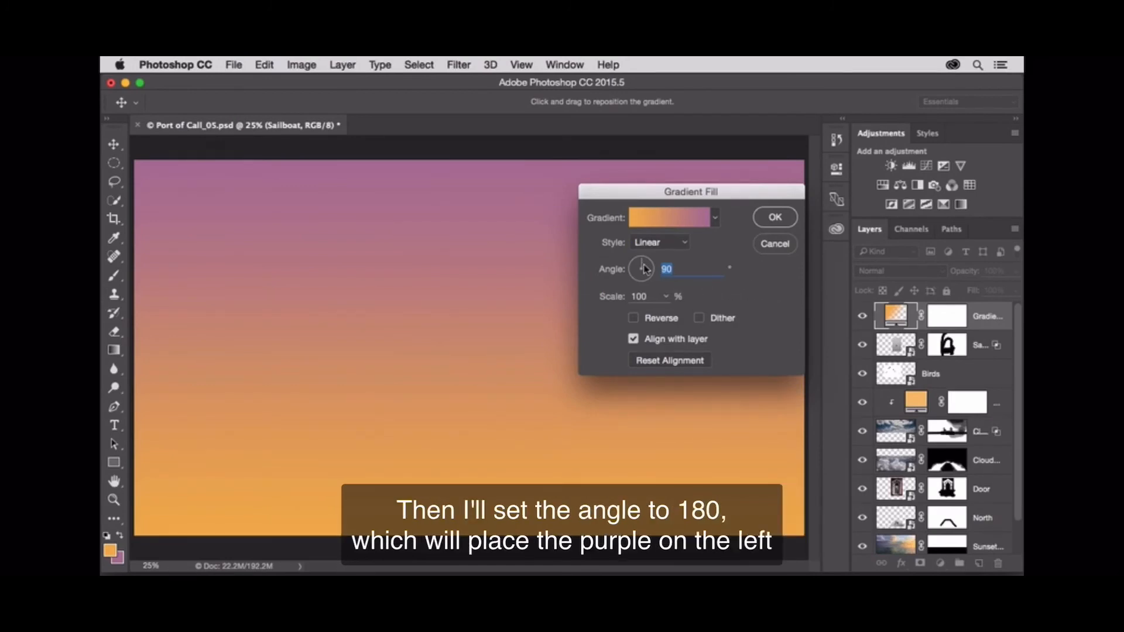
# Step: Set the gradient fill's angle to -180°, apply it, and change the layer's blending mode to Soft Light
pyautogui.moveTo(642, 263); pyautogui.dragTo(621, 269)
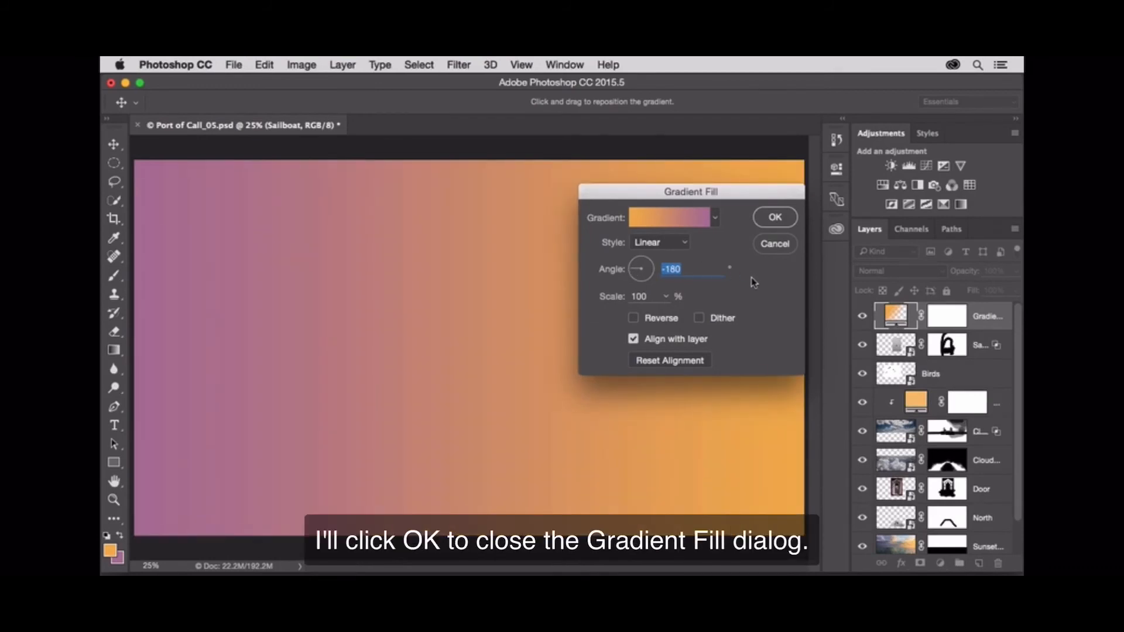
pyautogui.click(775, 217)
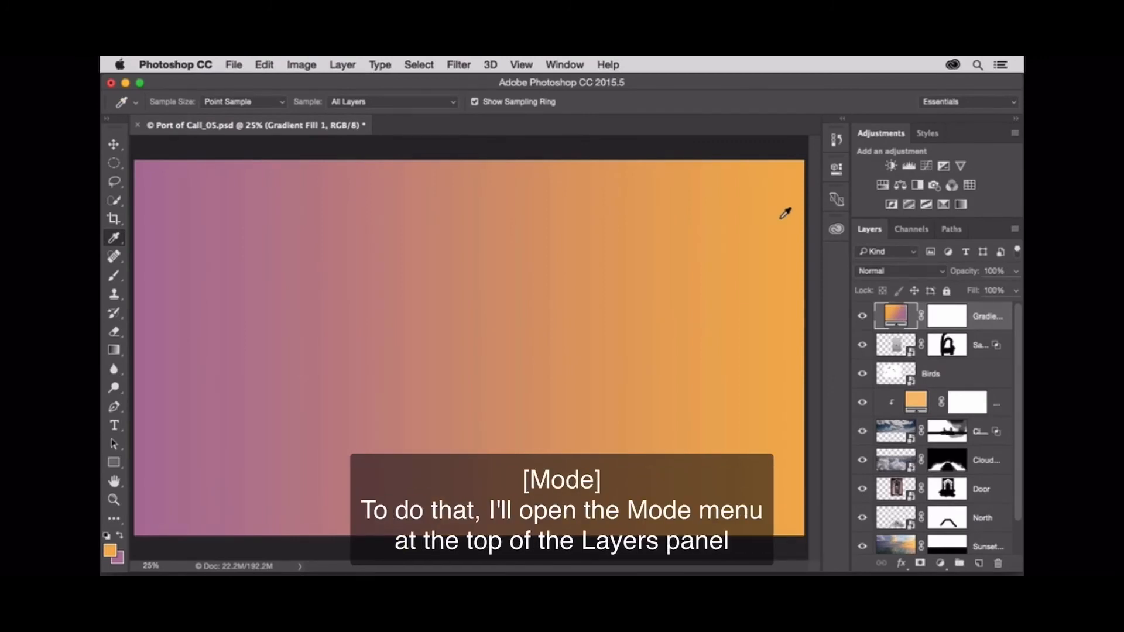
pyautogui.click(913, 271)
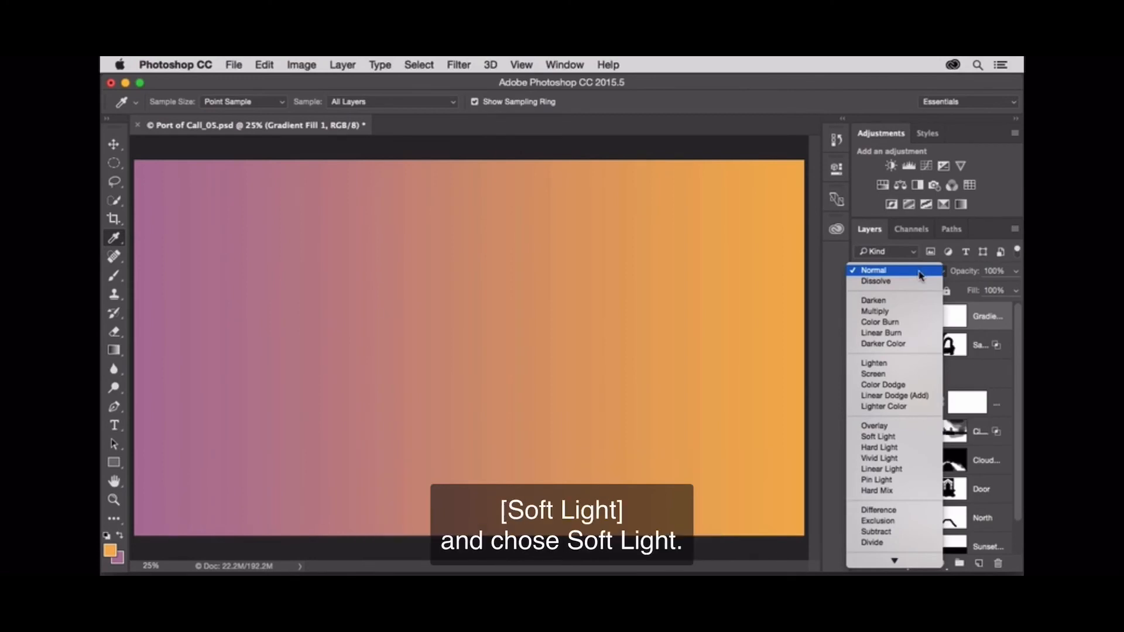
pyautogui.click(913, 436)
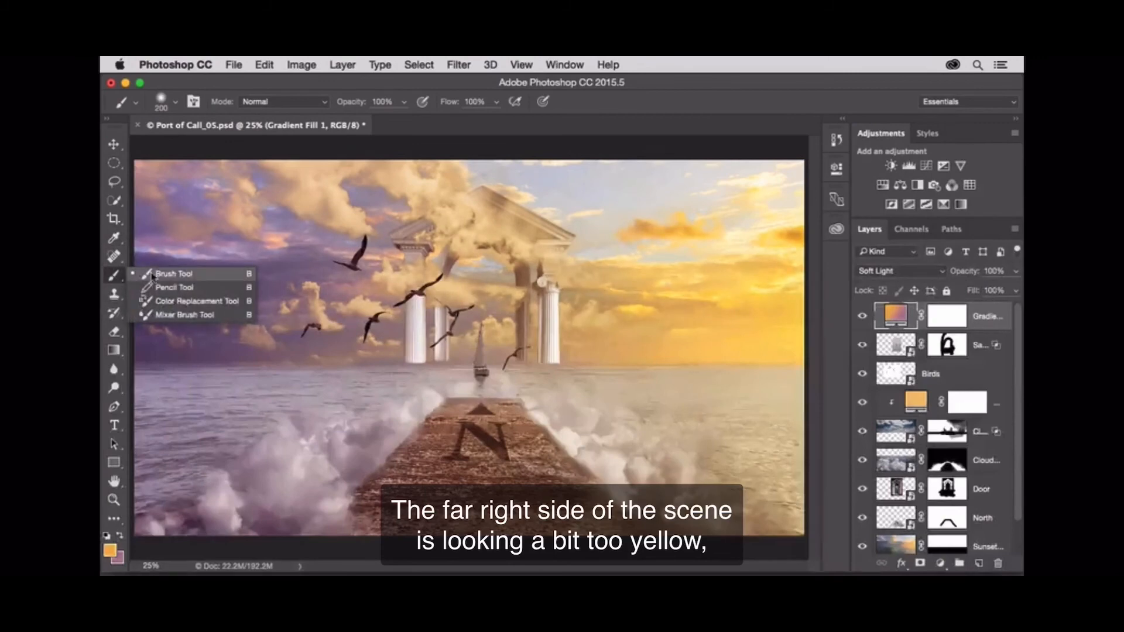
# Step: Paint black on the Gradient fill layer's mask with a 600 px brush at 50% opacity to reduce the yellow in the far-right sky
pyautogui.click(204, 273)
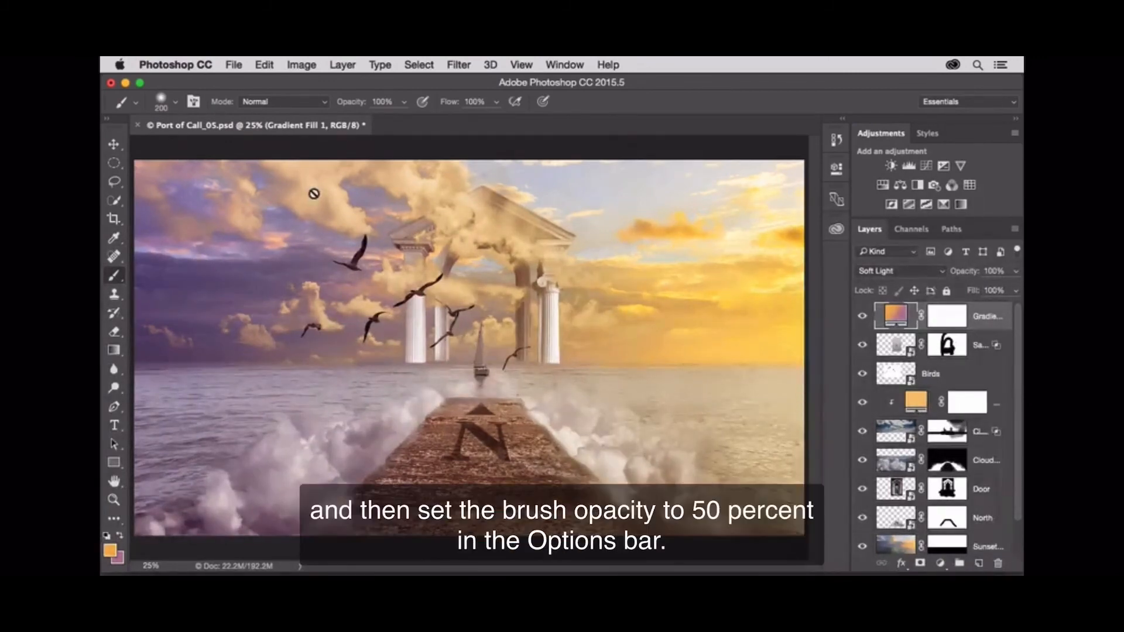
pyautogui.click(403, 103)
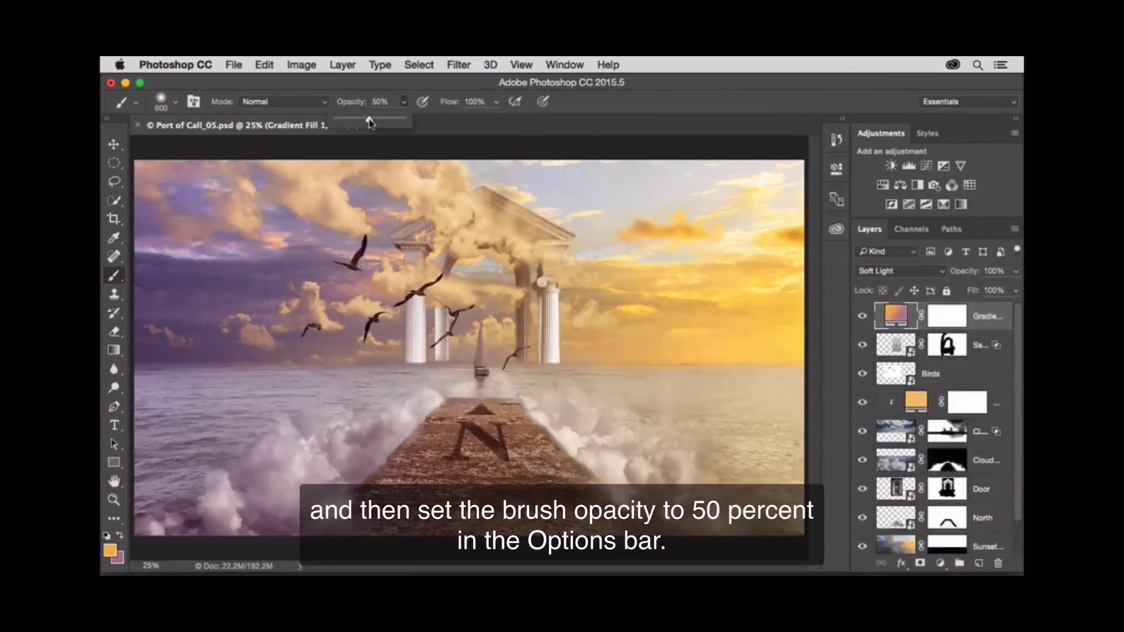
pyautogui.click(541, 131)
pyautogui.click(948, 319)
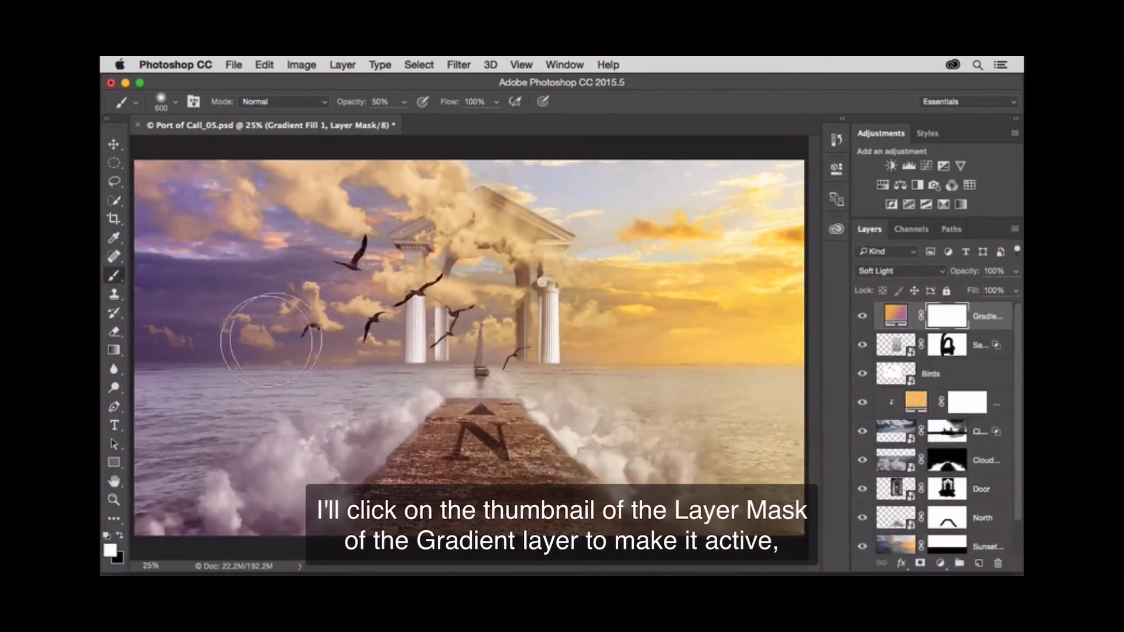
pyautogui.click(120, 535)
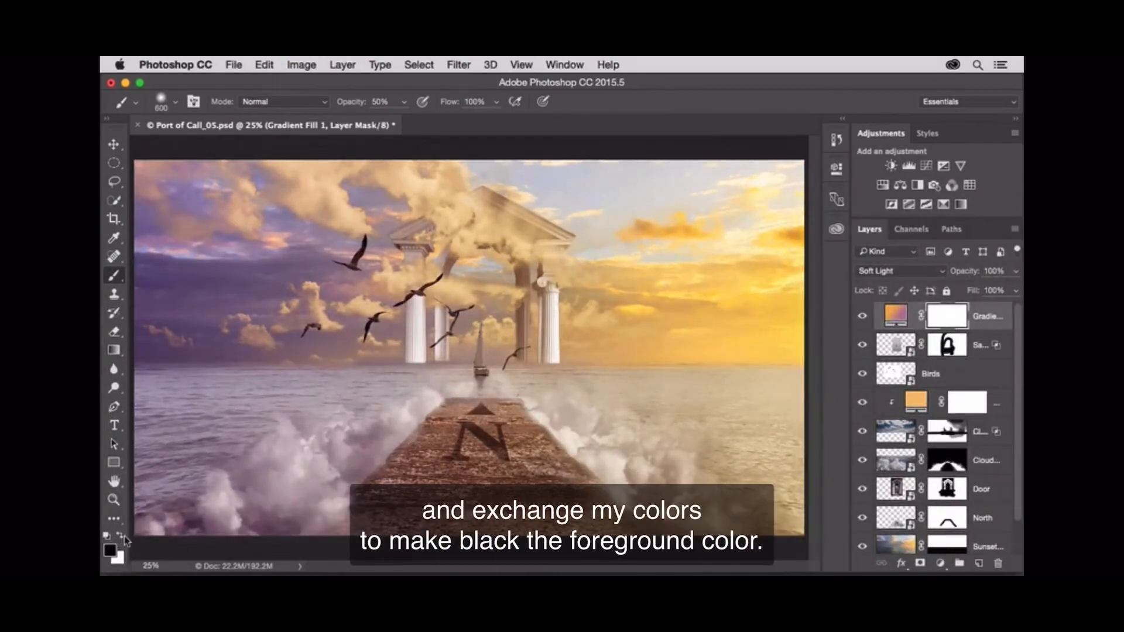
pyautogui.moveTo(643, 259)
pyautogui.mouseDown()
pyautogui.moveTo(727, 321)
pyautogui.moveTo(743, 291)
pyautogui.moveTo(557, 180)
pyautogui.moveTo(648, 359)
pyautogui.moveTo(712, 311)
pyautogui.moveTo(745, 261)
pyautogui.moveTo(825, 315)
pyautogui.mouseUp()
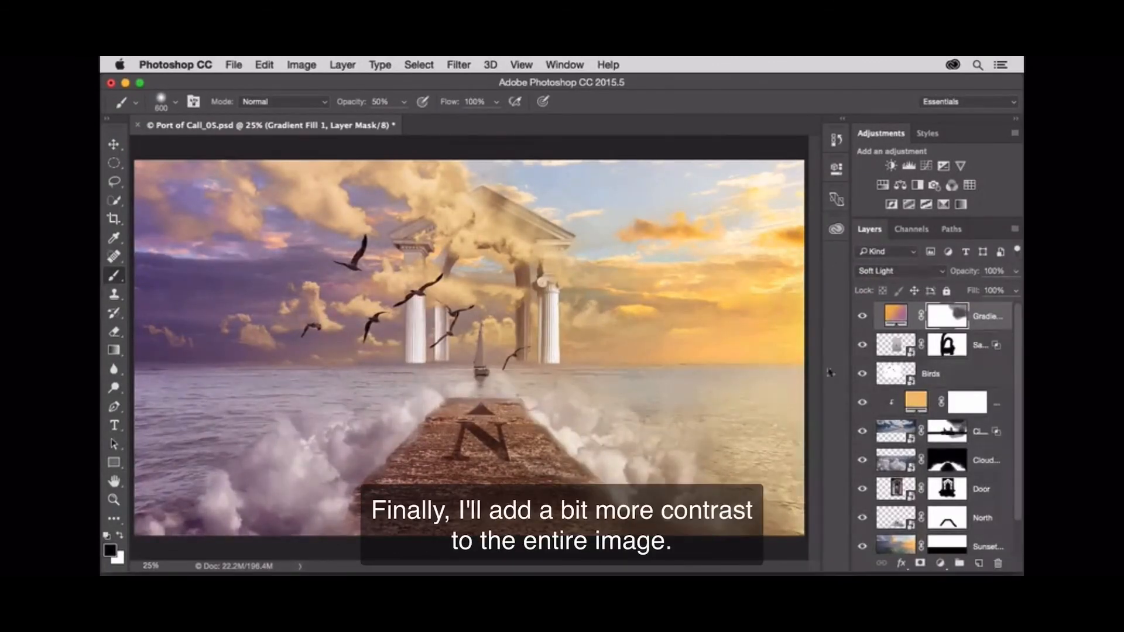
# Step: Add a Curves adjustment layer above the gradient fill, lower the curve's shadows and slightly raise its upper part, and compare the image with and without it
pyautogui.click(941, 564)
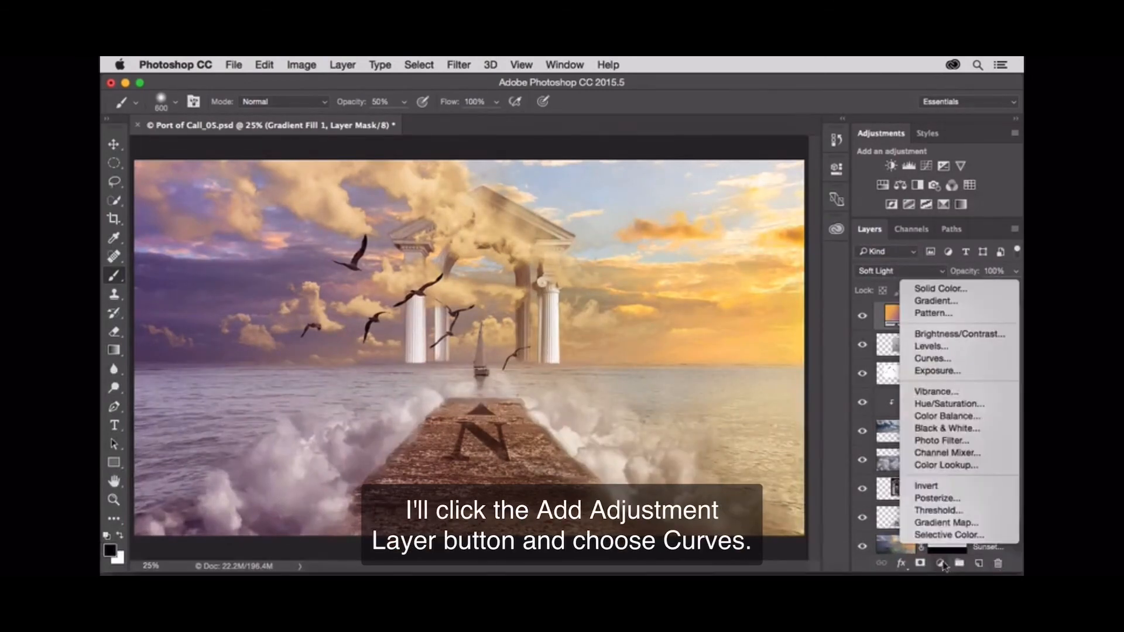
pyautogui.click(970, 360)
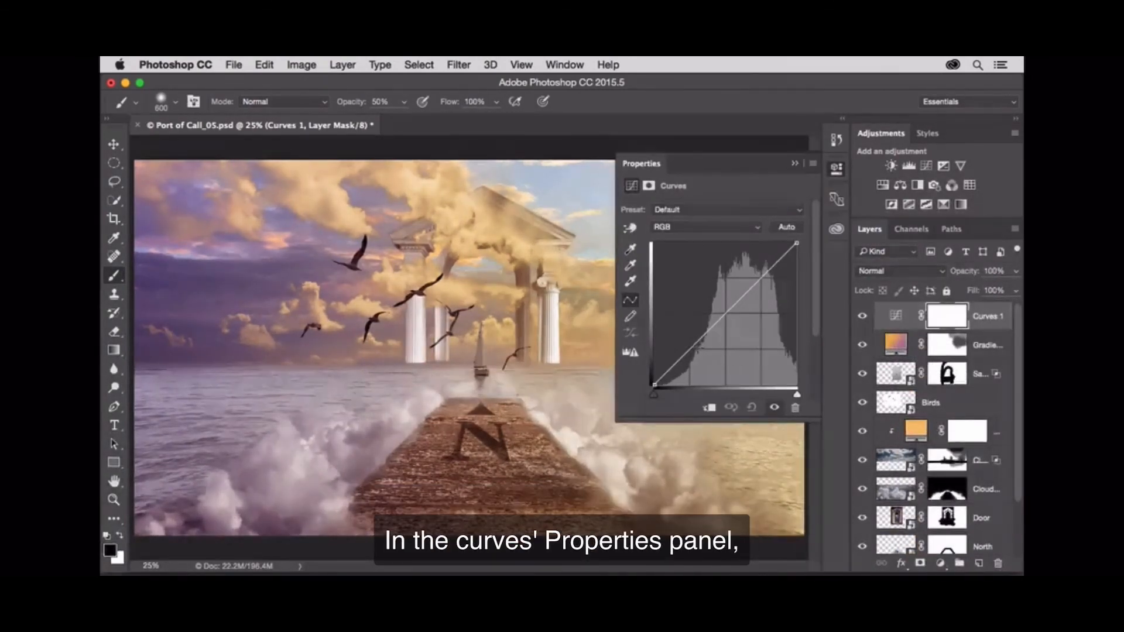
pyautogui.moveTo(695, 344); pyautogui.dragTo(703, 358)
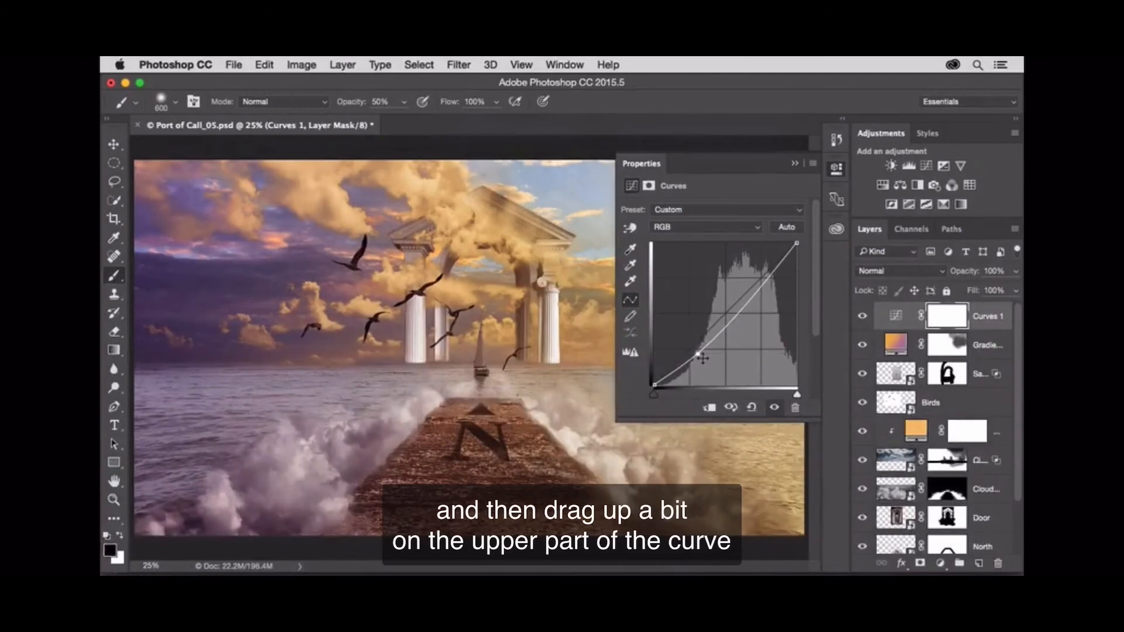
pyautogui.moveTo(739, 308); pyautogui.dragTo(738, 304)
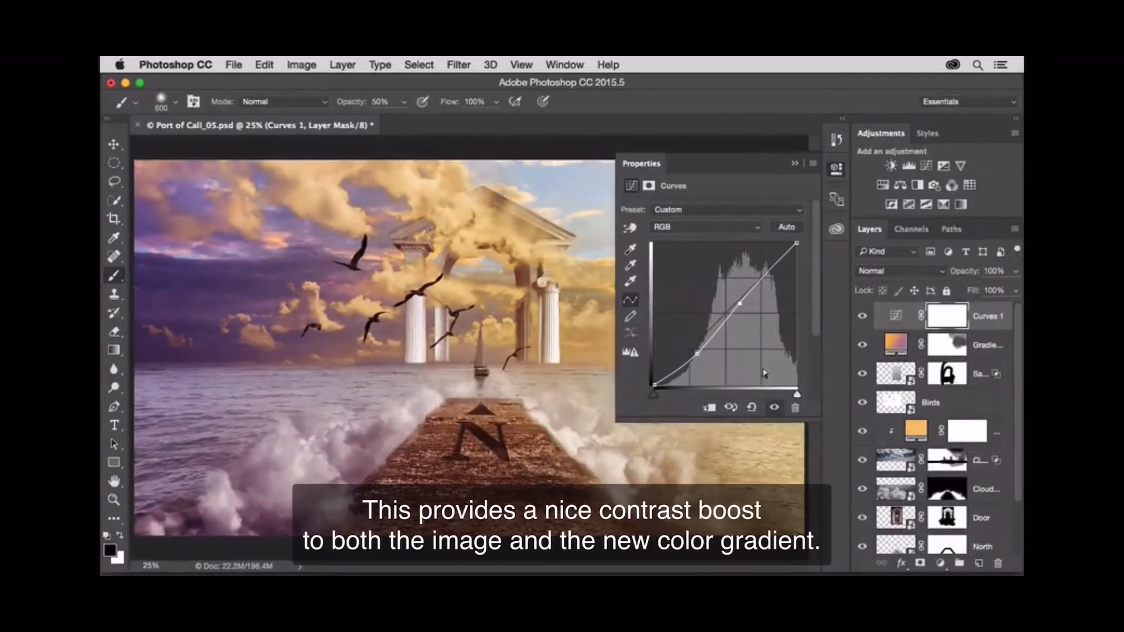
pyautogui.click(774, 408)
pyautogui.click(775, 408)
pyautogui.click(775, 408)
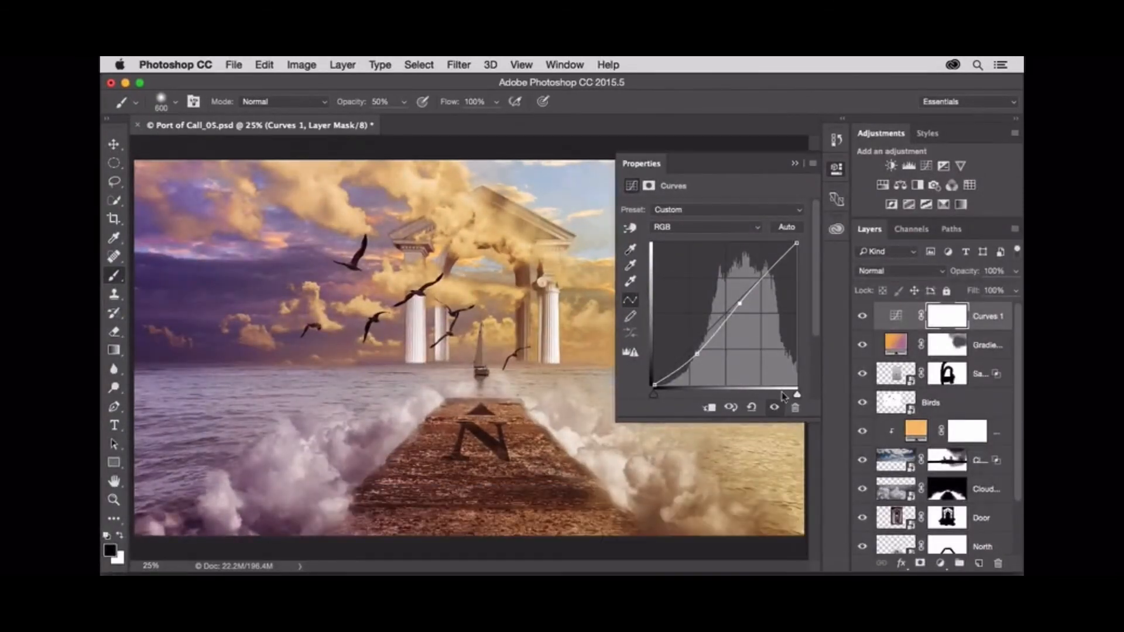
pyautogui.click(836, 312)
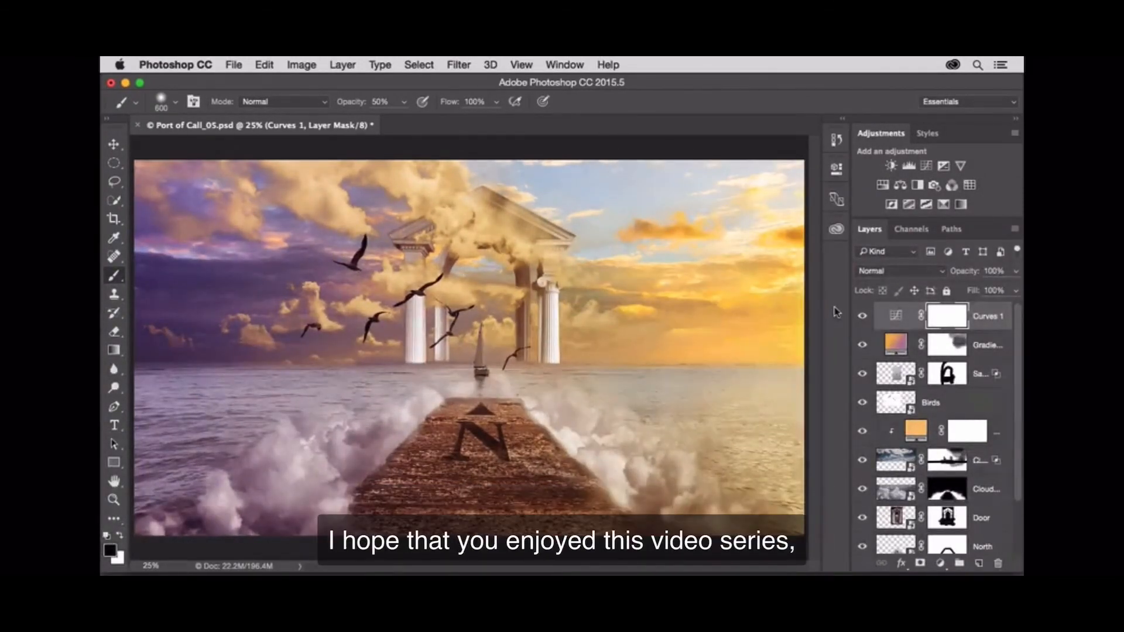